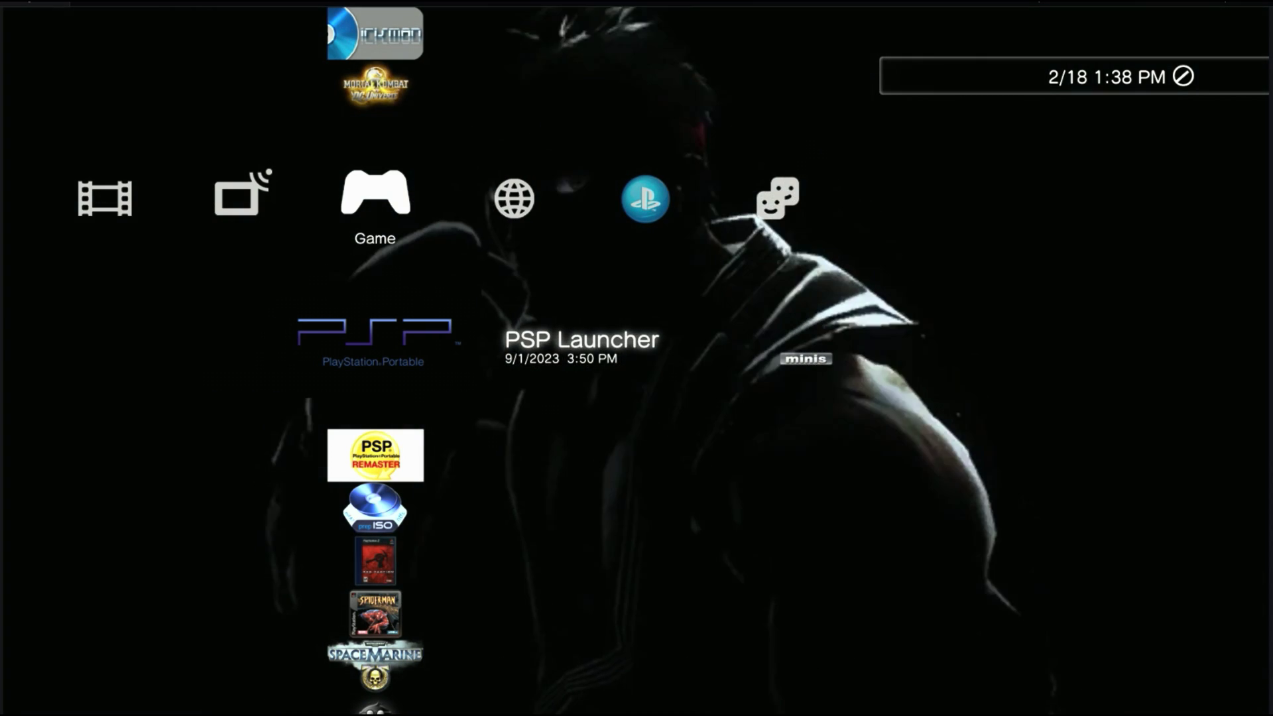
# Step: Browse the Game category entries around IRISMAN v4.90 and webMAN Games
pyautogui.press('Up')
pyautogui.press('Up')
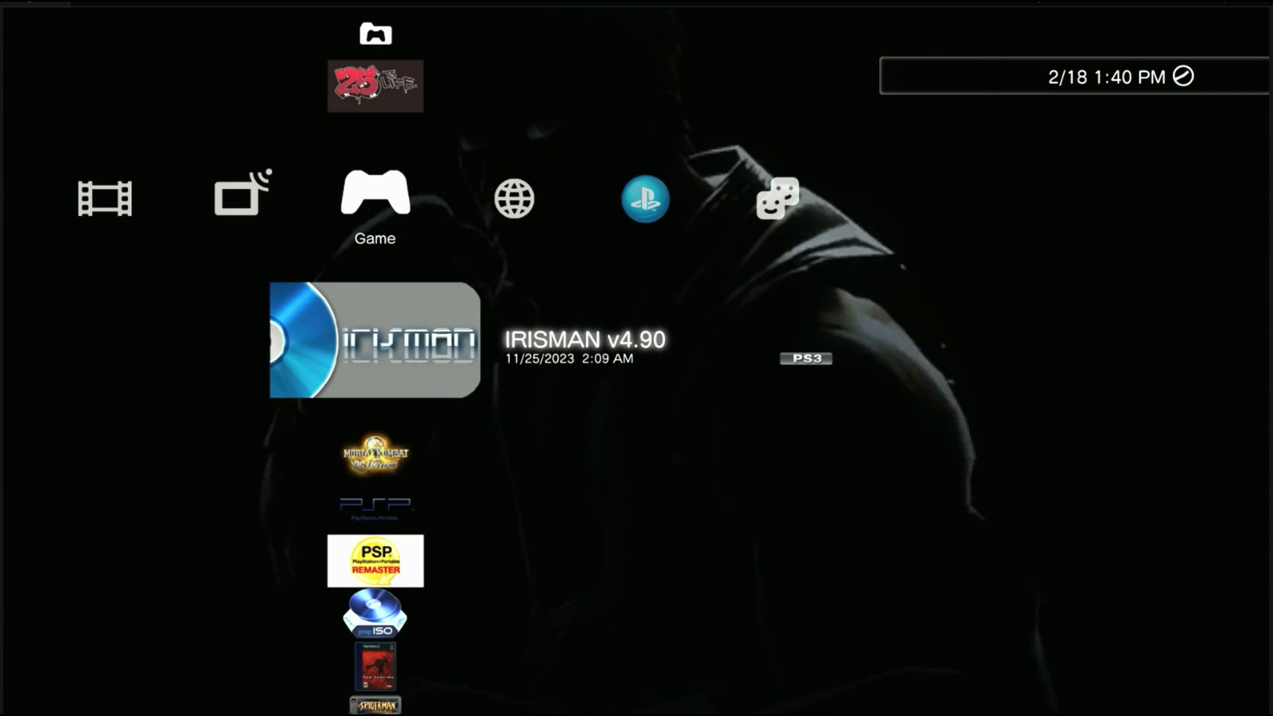
pyautogui.press('Down')
pyautogui.press('Up')
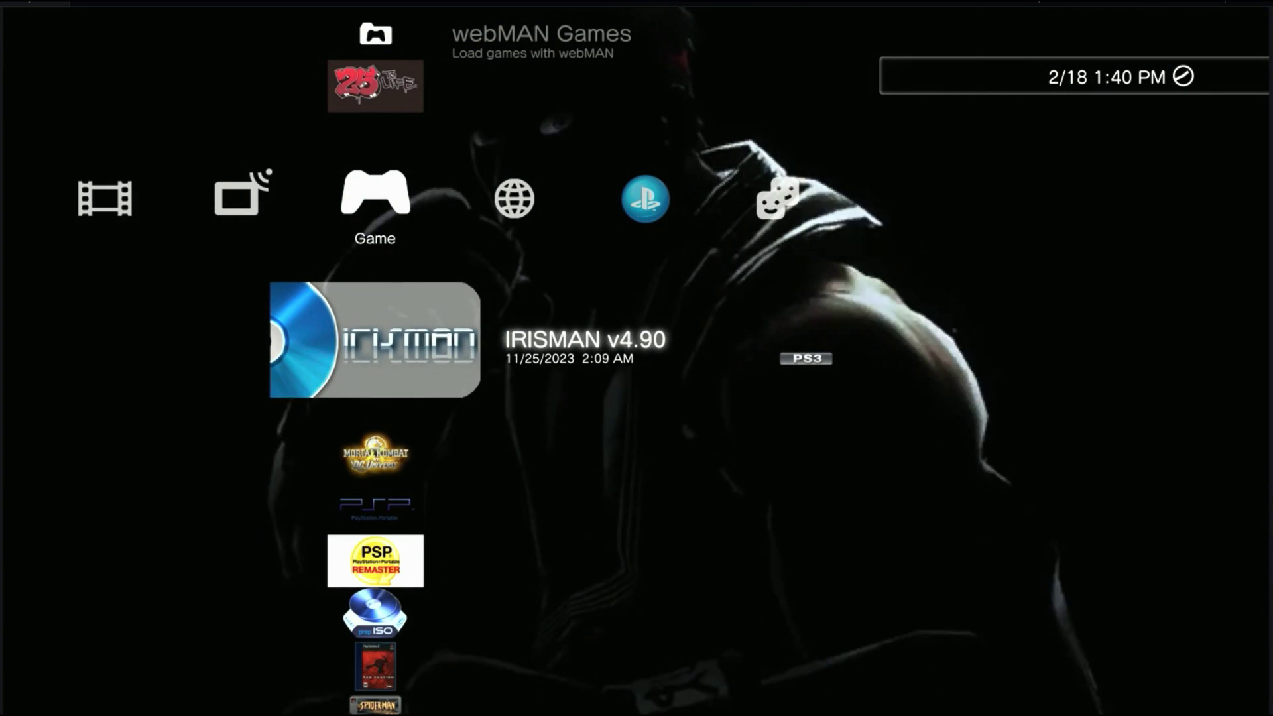
pyautogui.press('Down')
pyautogui.press('Down')
pyautogui.press('Down')
pyautogui.press('Down')
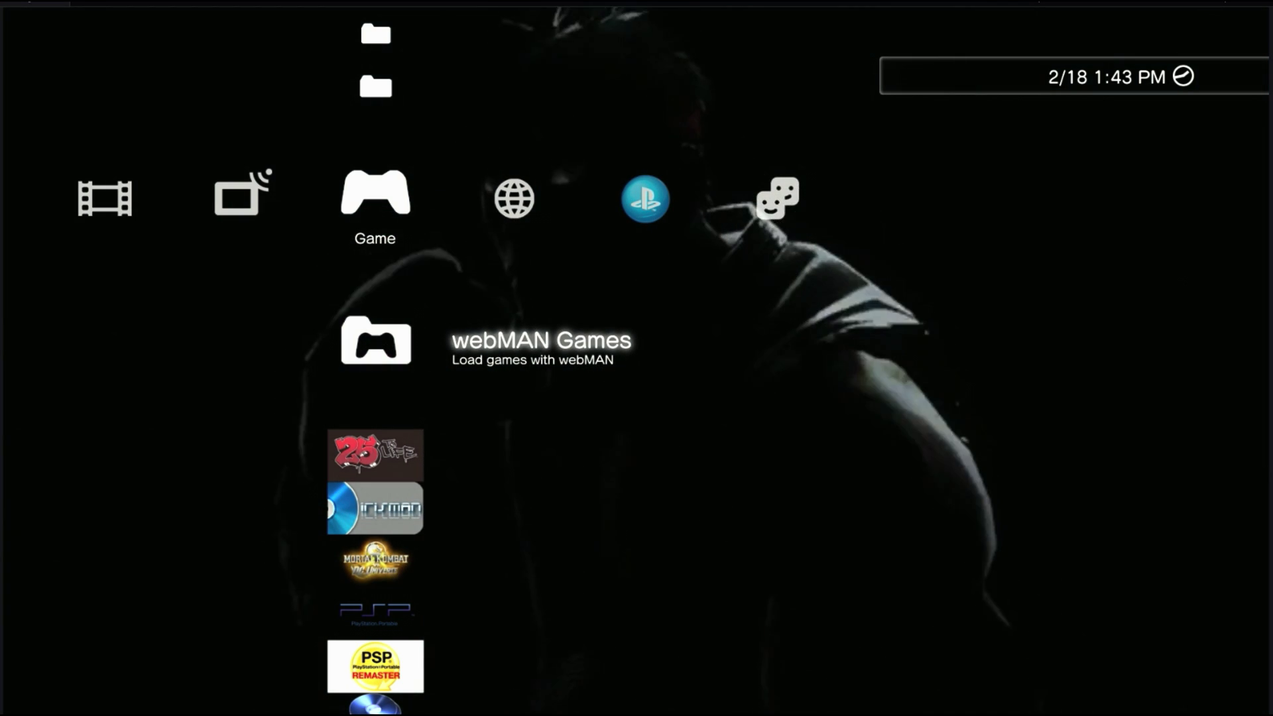
# Step: Under Install Package Files, open the Standard source that installs from the root of the storage device
pyautogui.press('Up')
pyautogui.press('Return')
pyautogui.press('Down')
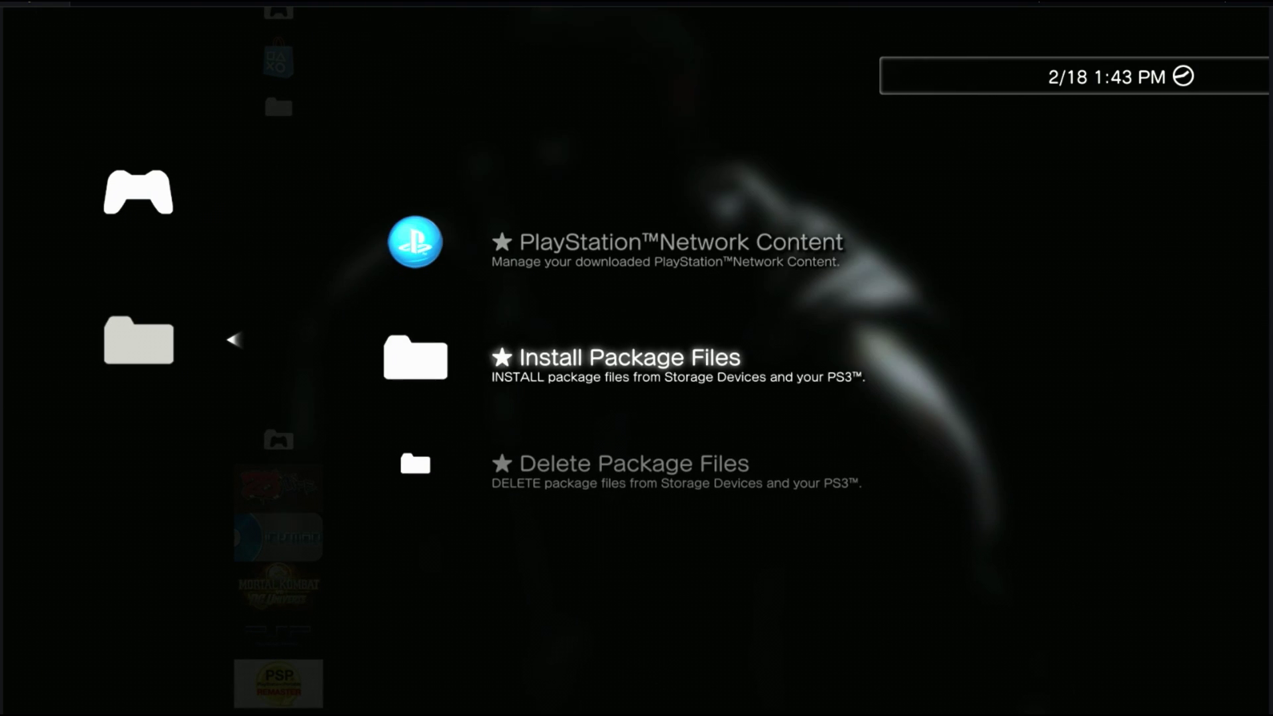
pyautogui.press('Down')
pyautogui.press('Up')
pyautogui.press('Return')
pyautogui.press('Down')
pyautogui.press('Down')
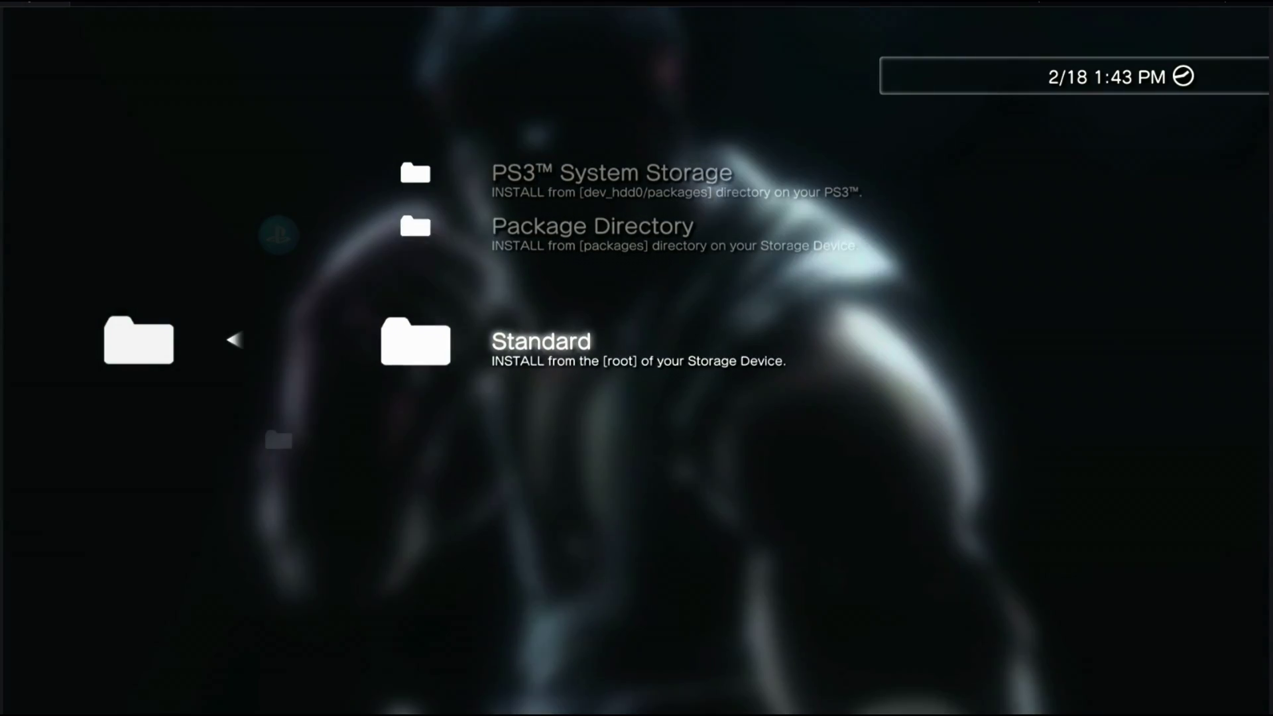
pyautogui.press('Return')
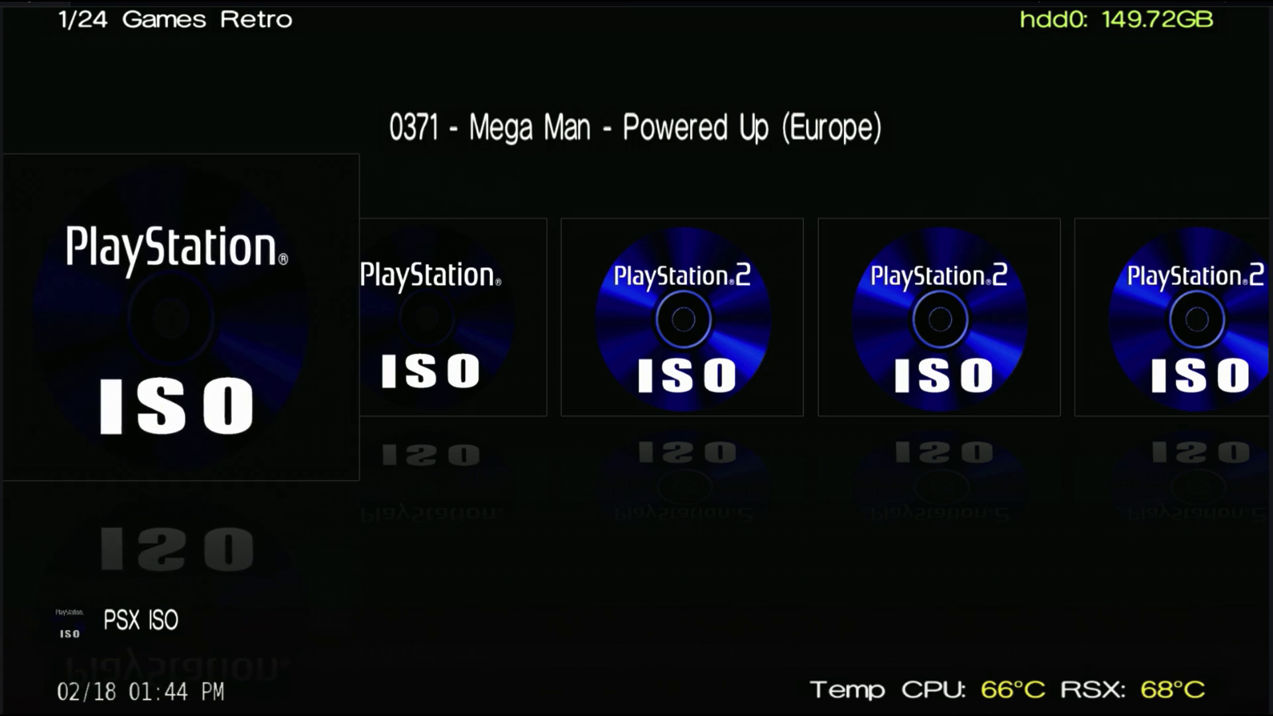
# Step: Open the File Manager from the tools in IRISMAN's global options
pyautogui.press('Left')
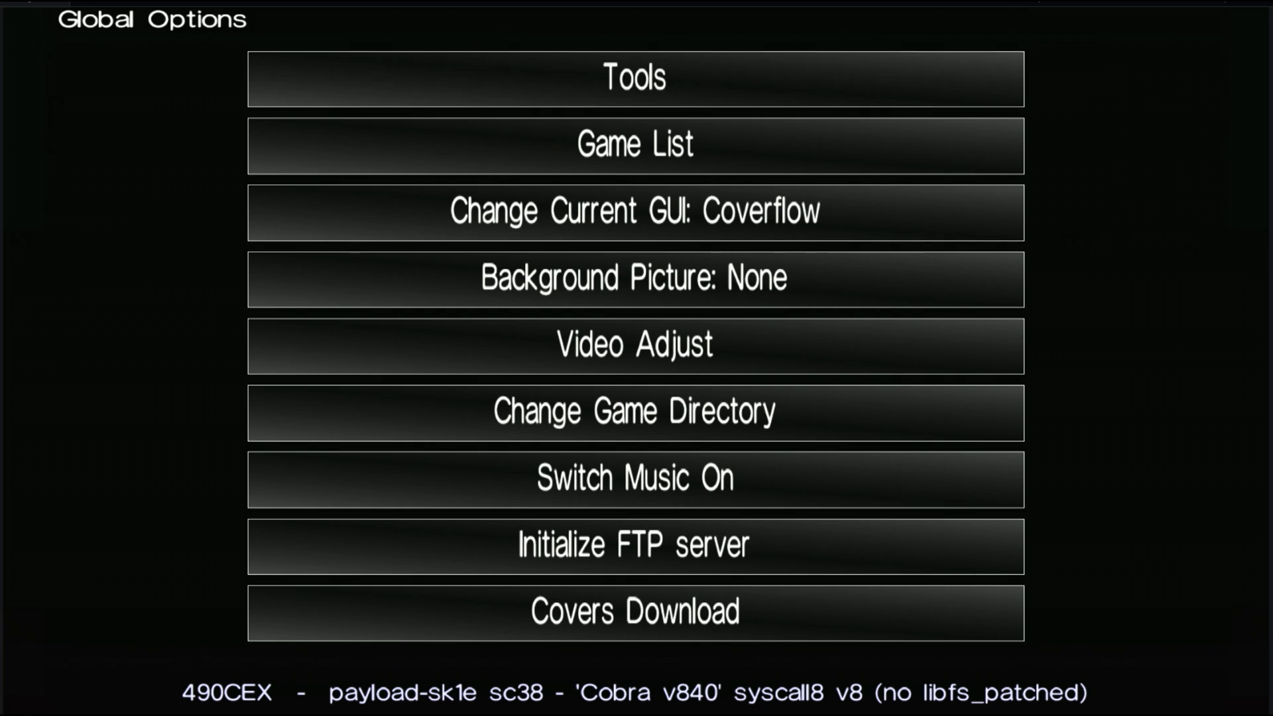
pyautogui.press('Return')
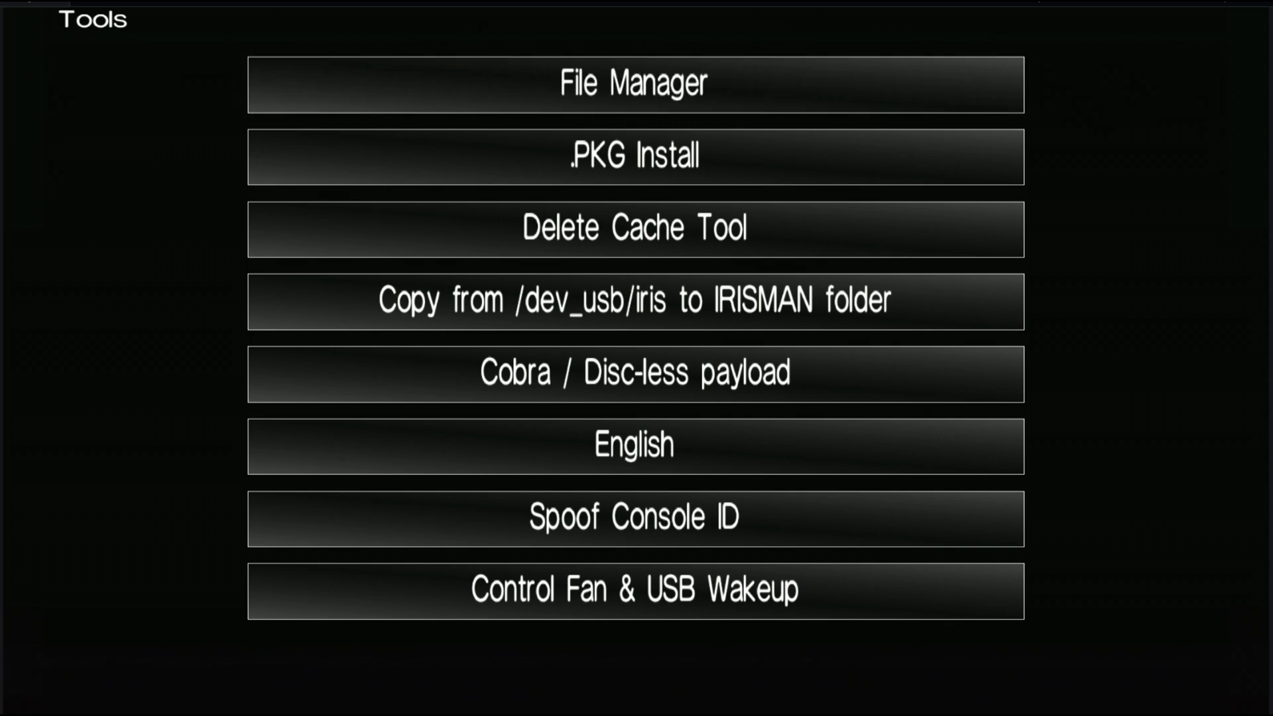
pyautogui.press('Down')
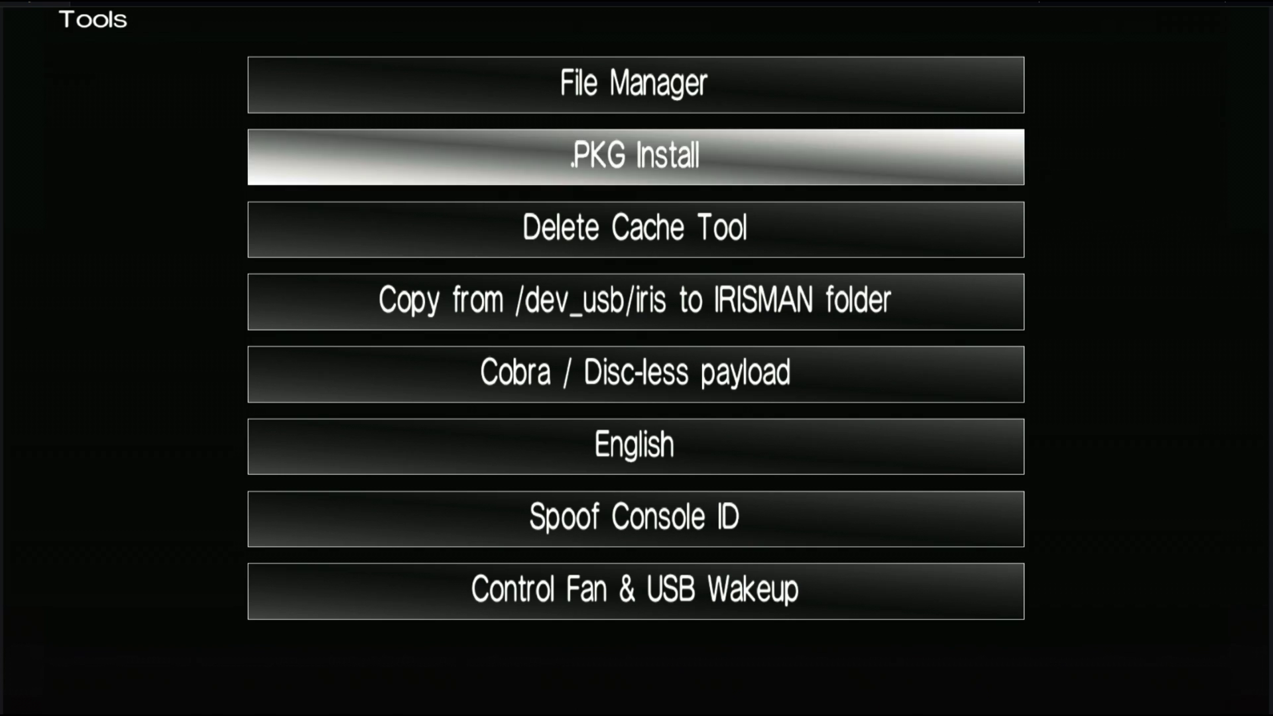
pyautogui.press('Up')
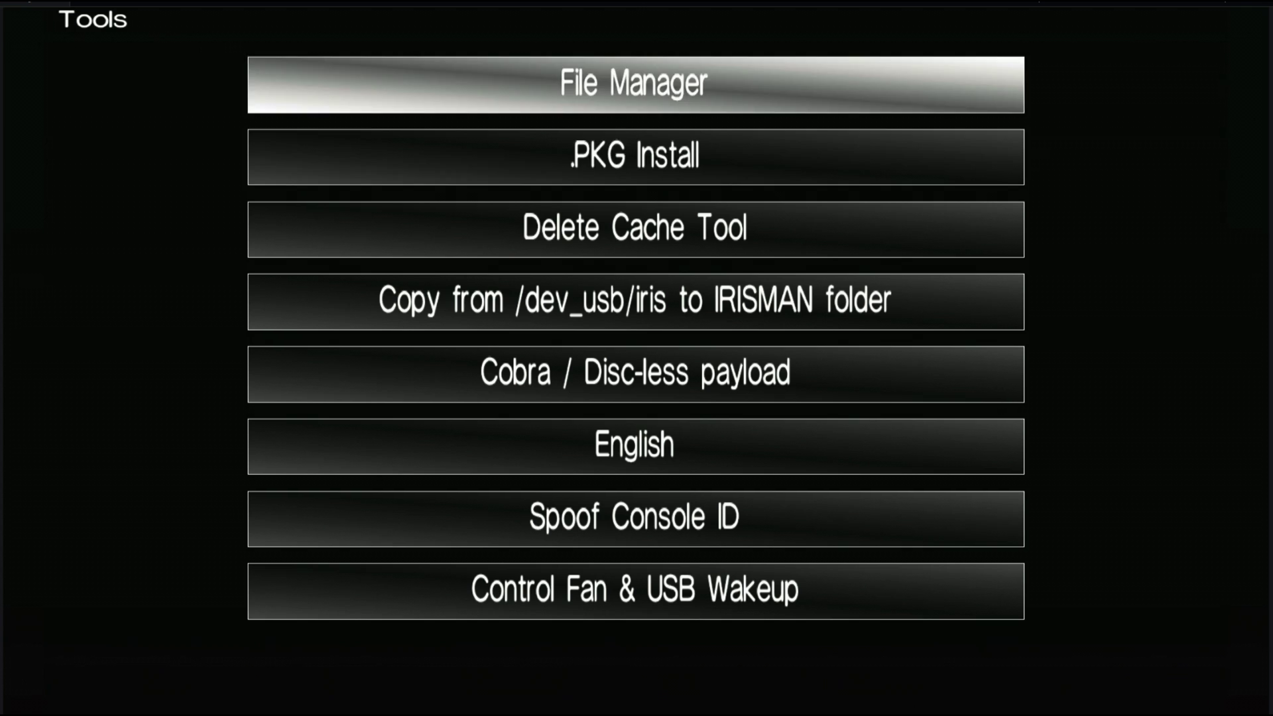
pyautogui.press('Return')
# Step: Open the ntfs0: USB drive in pane A and look through its folders and package file
pyautogui.press('Down')
pyautogui.press('Down')
pyautogui.press('Down')
pyautogui.press('Down')
pyautogui.press('Down')
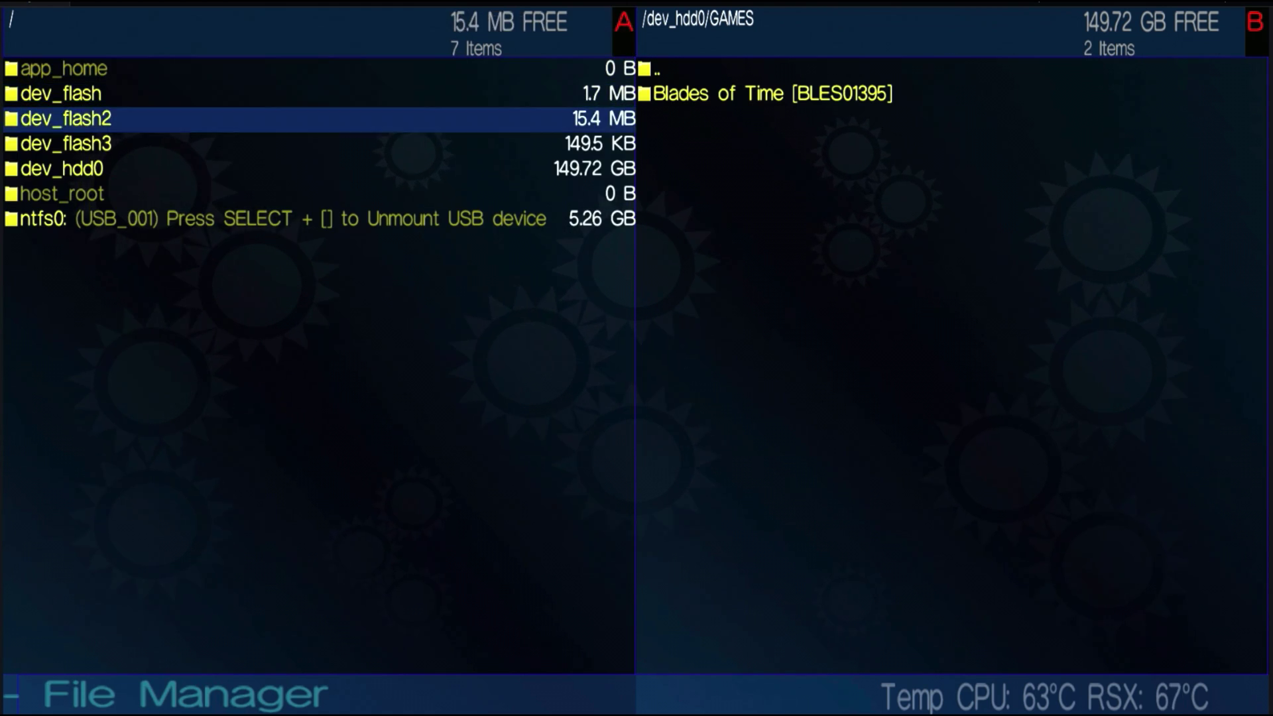
pyautogui.press('Down')
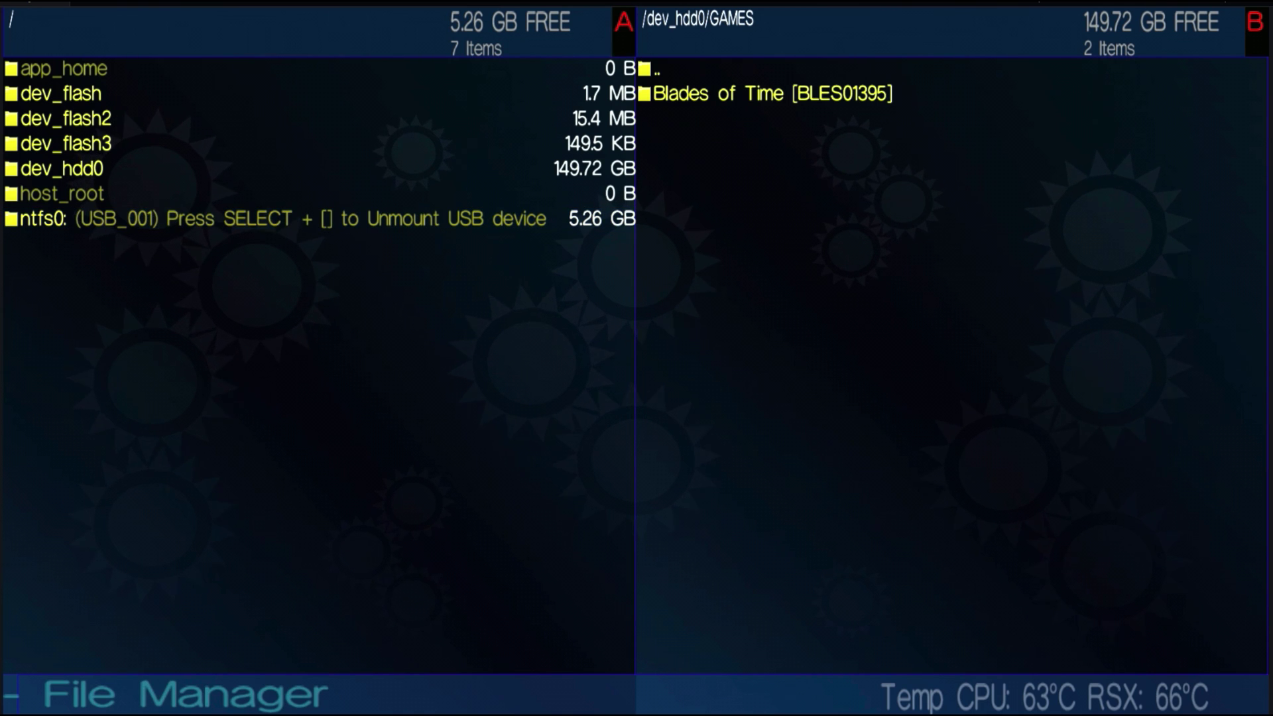
pyautogui.press('Return')
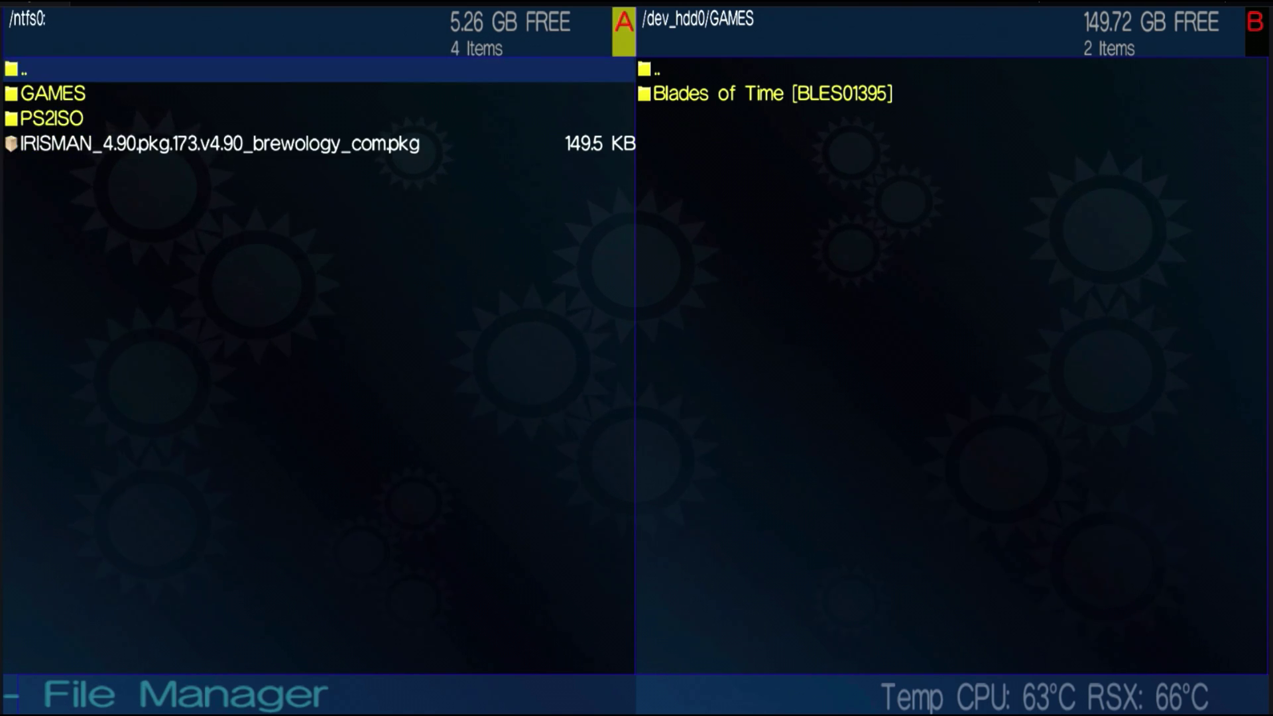
pyautogui.press('Down')
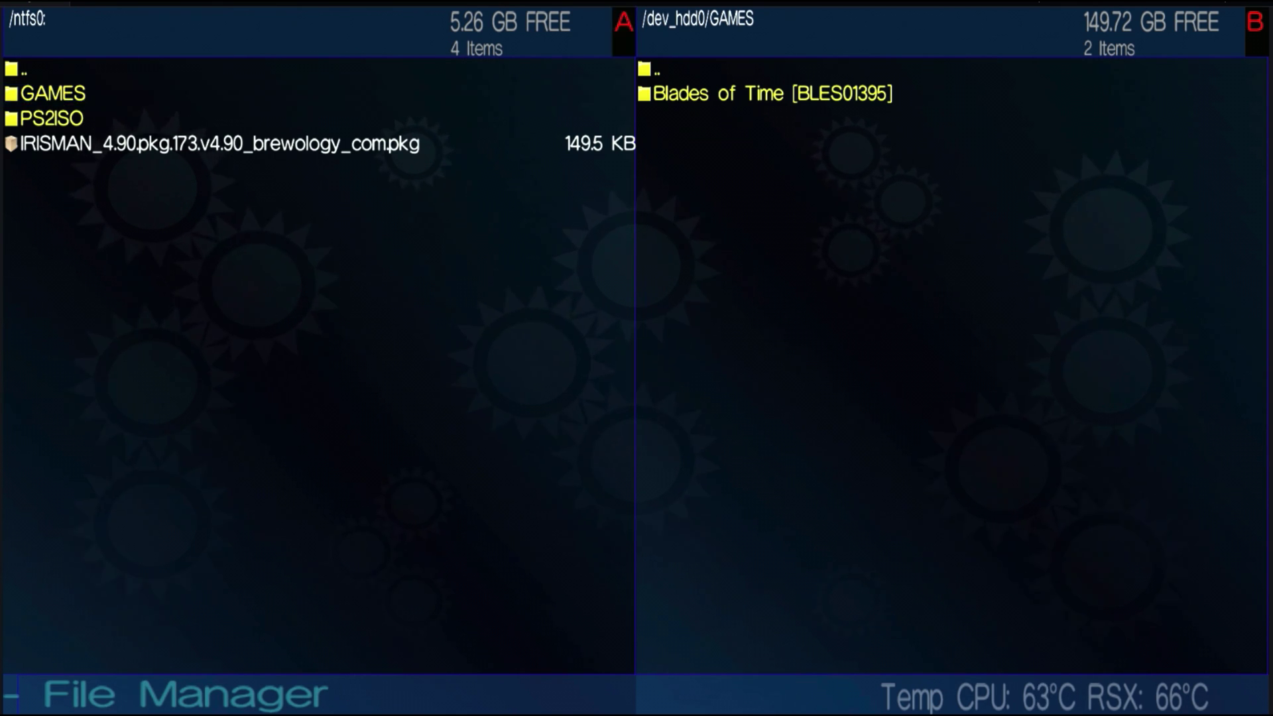
pyautogui.press('Down')
pyautogui.press('Down')
pyautogui.press('Up')
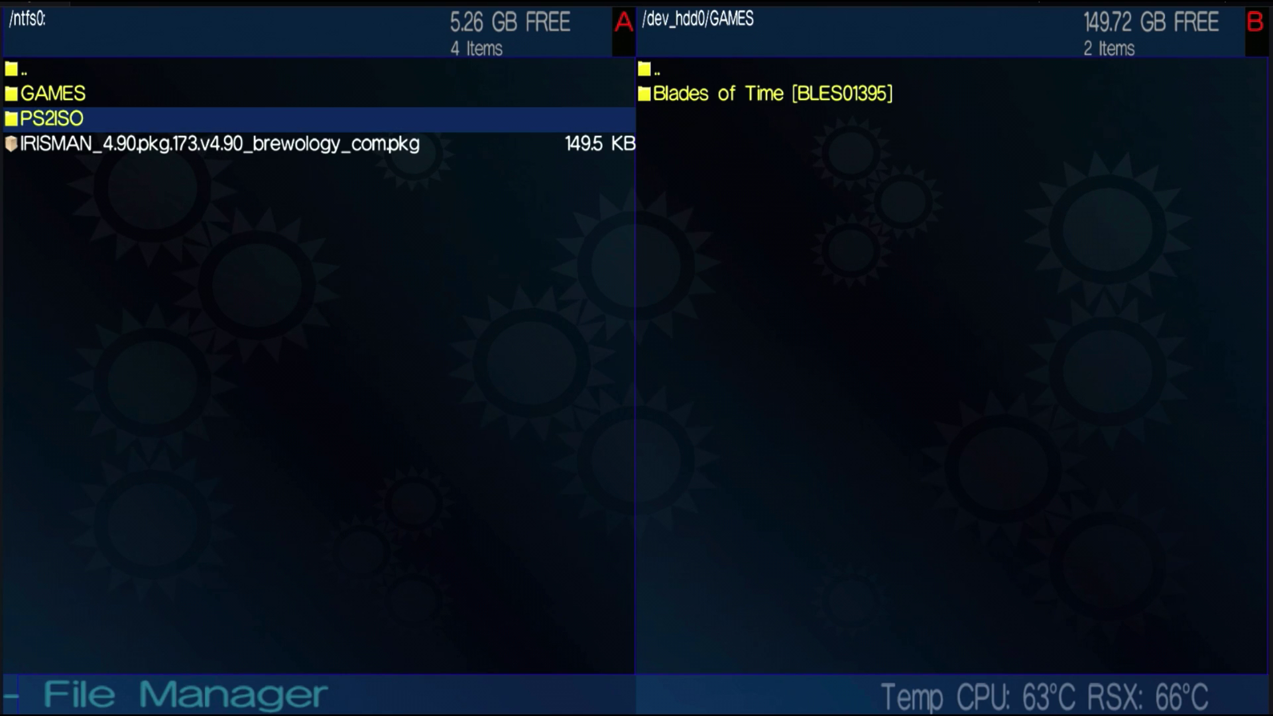
# Step: Switch to pane B and open the internal drive dev_hdd0 from the root level
pyautogui.press('Right')
pyautogui.press('Down')
pyautogui.press('Down')
pyautogui.press('Up')
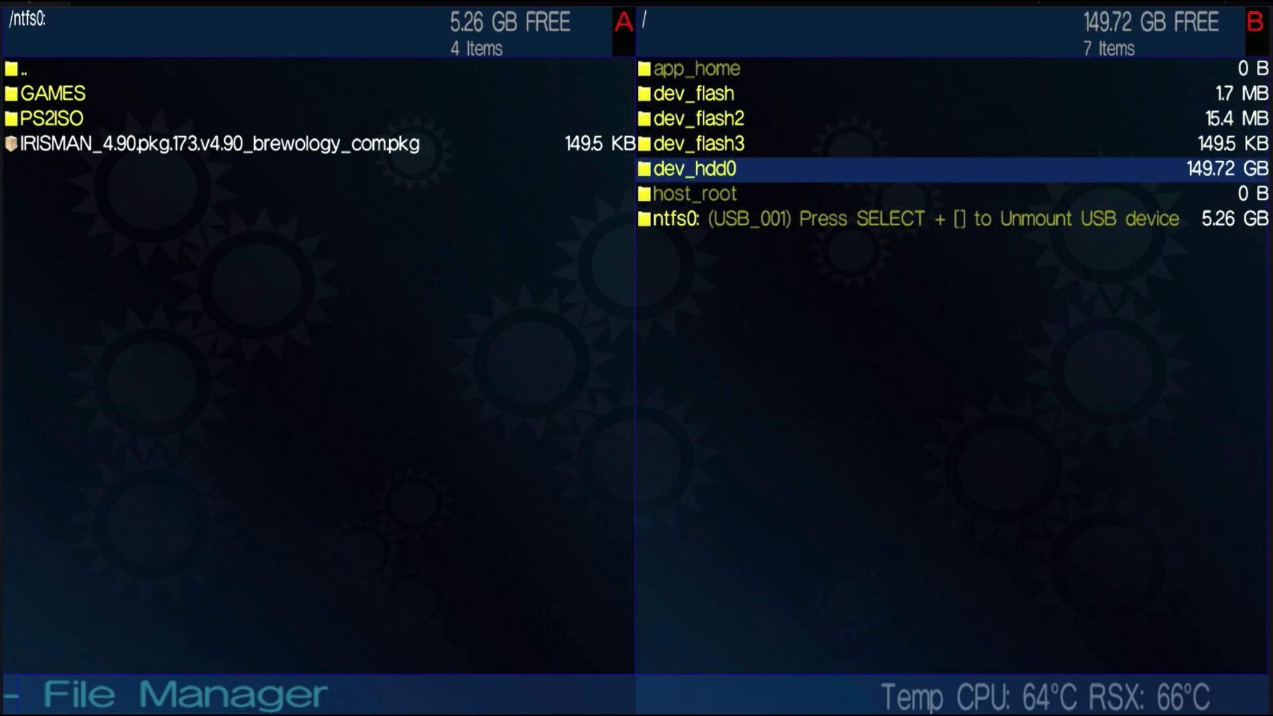
pyautogui.press('Up')
pyautogui.press('Up')
pyautogui.press('Up')
pyautogui.press('Down')
pyautogui.press('Down')
pyautogui.press('Down')
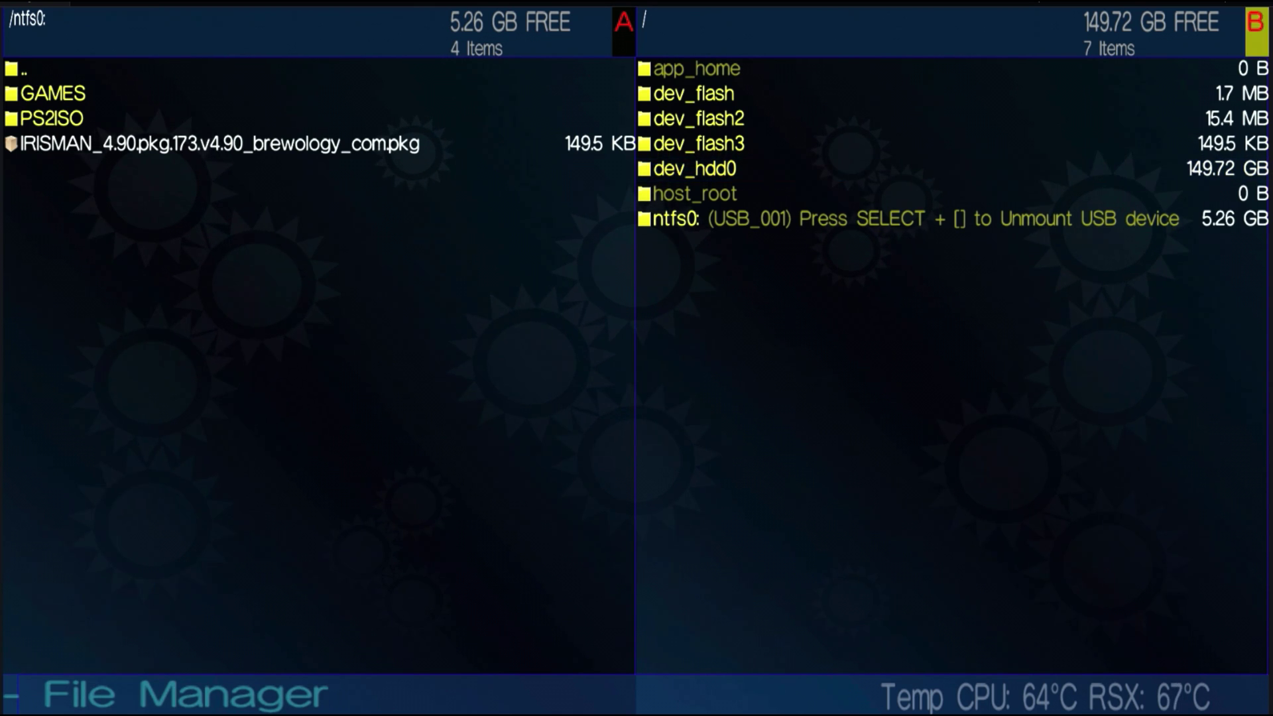
pyautogui.press('Return')
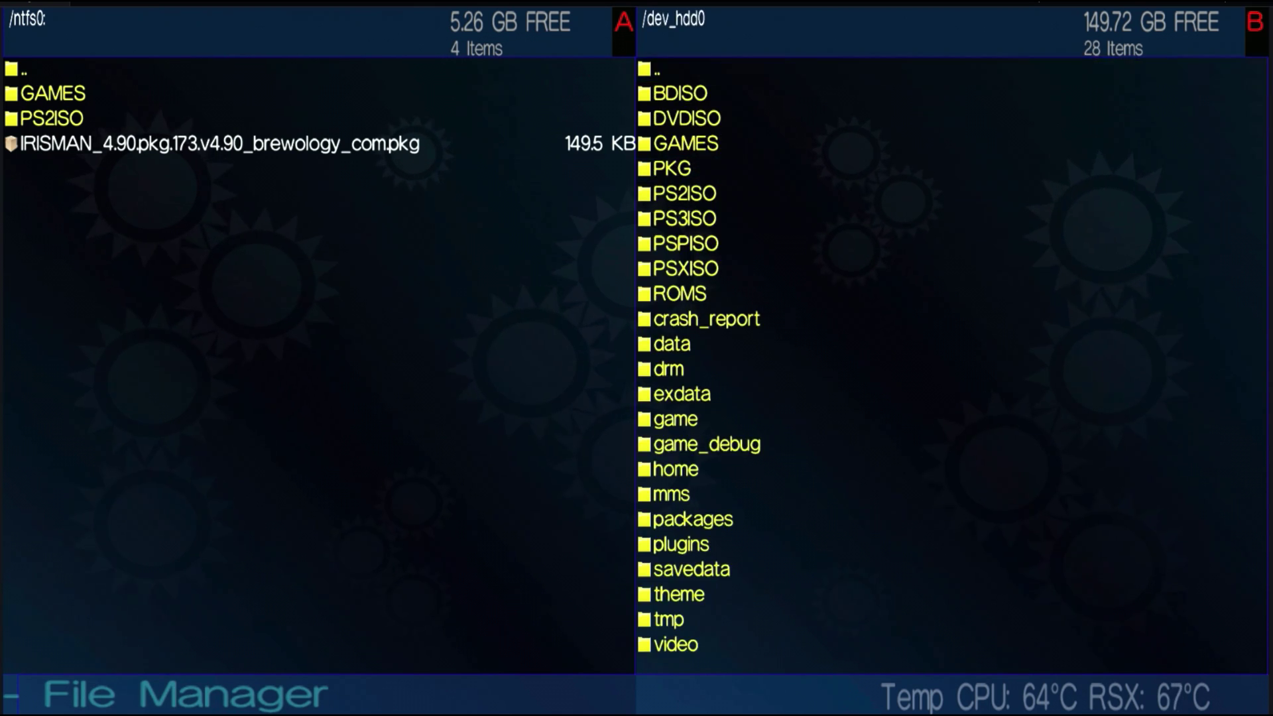
# Step: Inspect the Blades of Time [BLES01395] folder inside GAMES in pane B and return to dev_hdd0
pyautogui.press('Down')
pyautogui.press('Down')
pyautogui.press('Down')
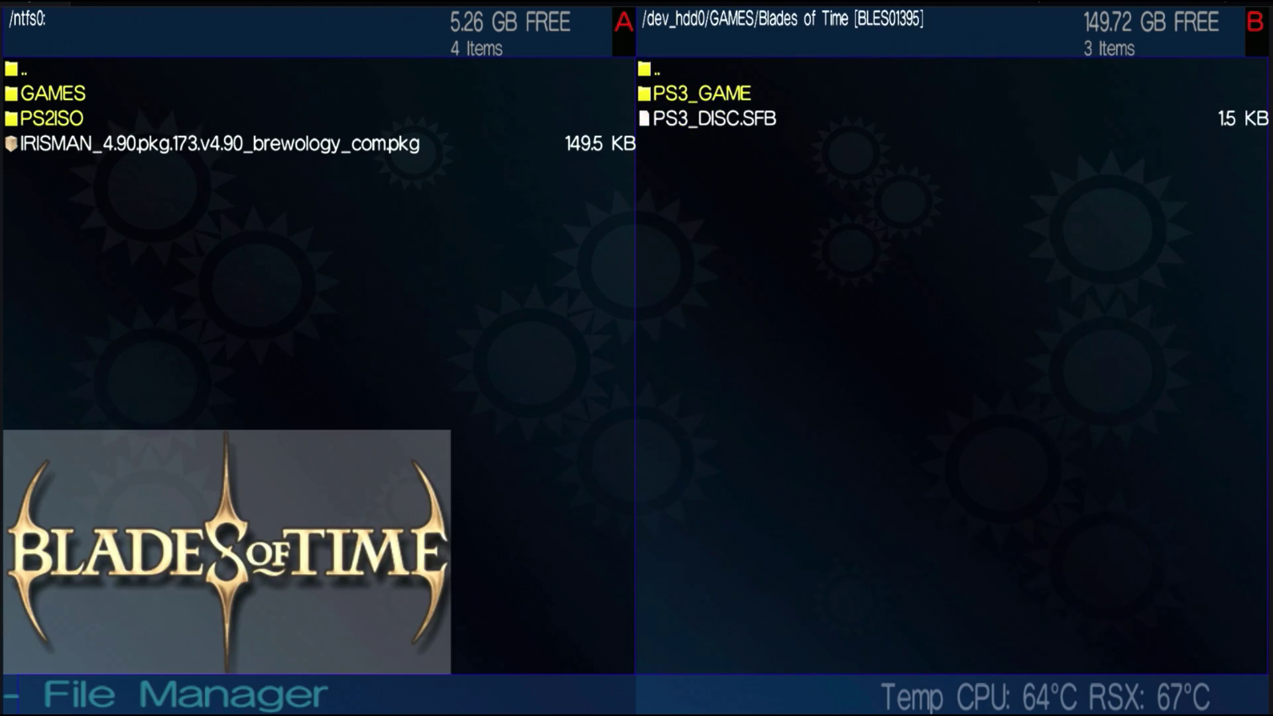
pyautogui.press('Return')
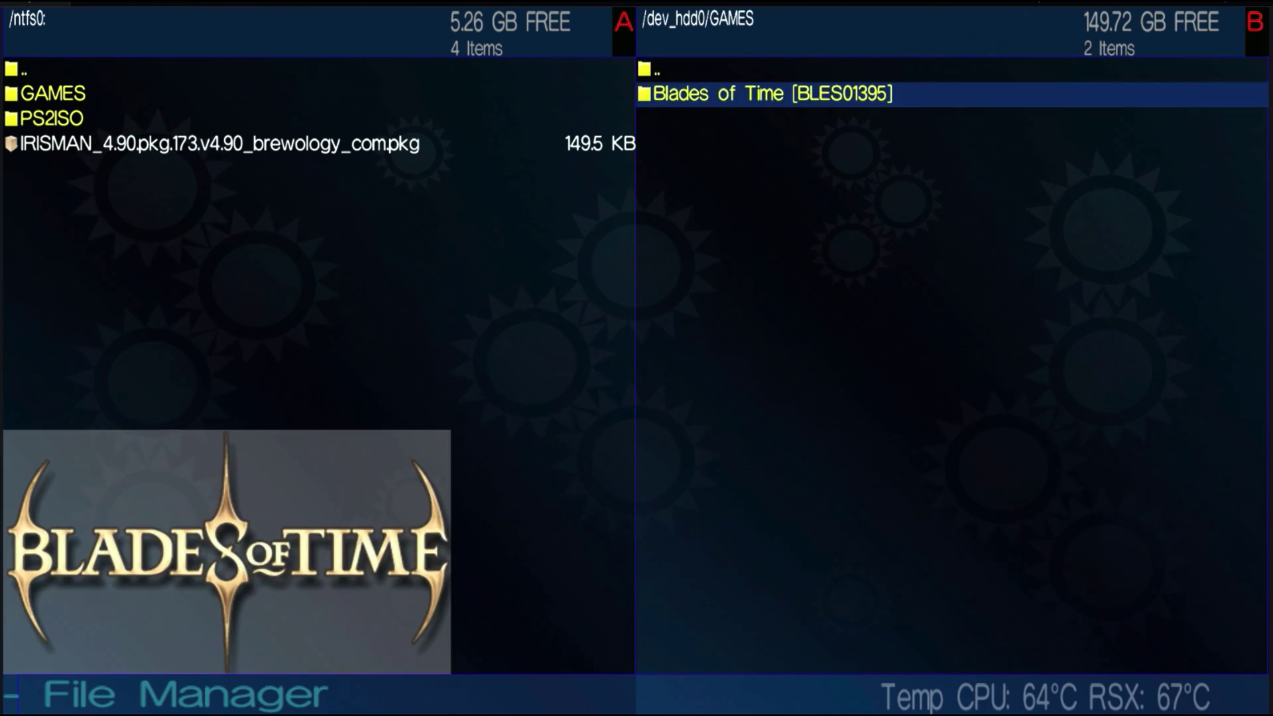
pyautogui.press('Return')
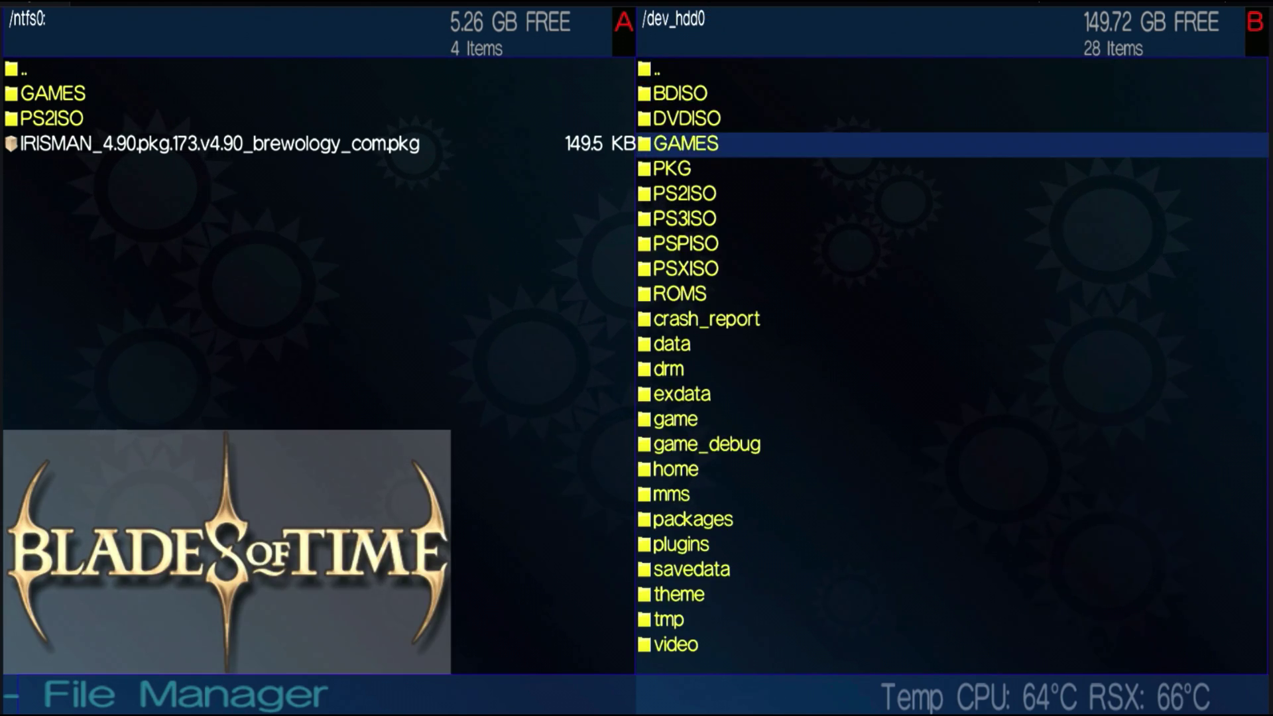
# Step: Inspect the Killzone3 files in the PS3ISO folder of dev_hdd0 and go back up
pyautogui.press('Down')
pyautogui.press('Down')
pyautogui.press('Down')
pyautogui.press('Return')
pyautogui.press('Down')
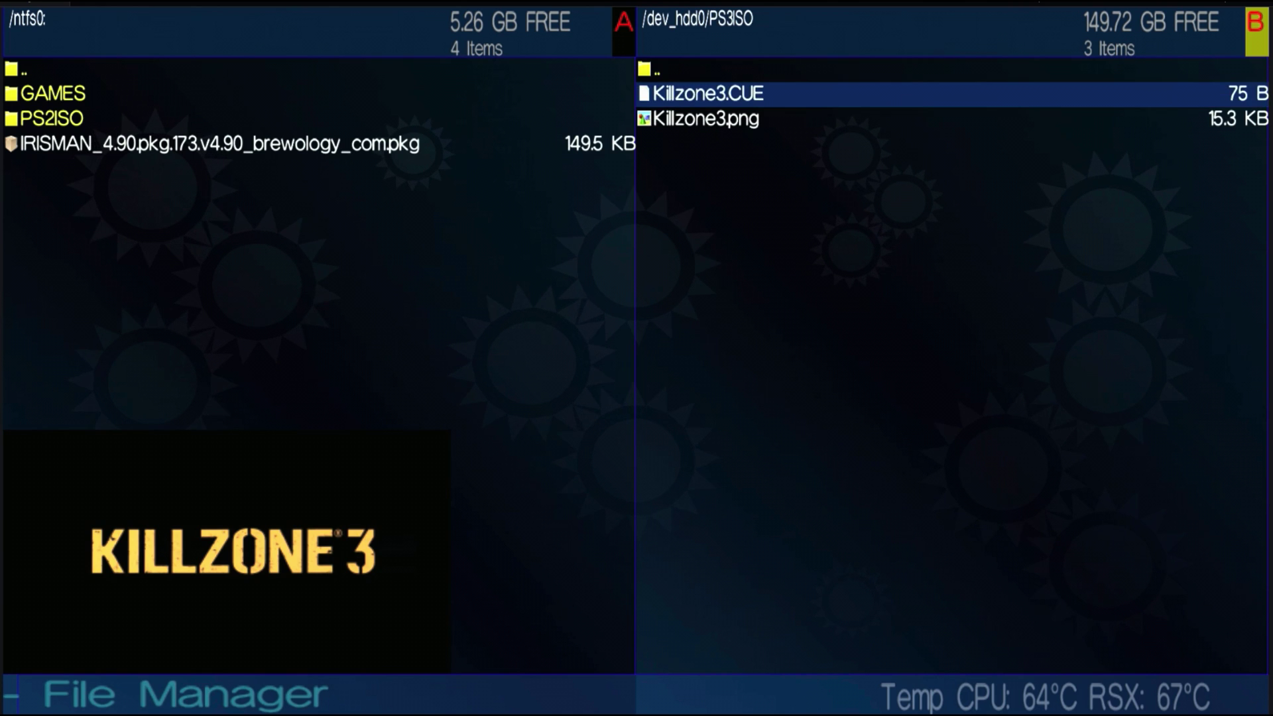
pyautogui.press('Up')
pyautogui.press('Return')
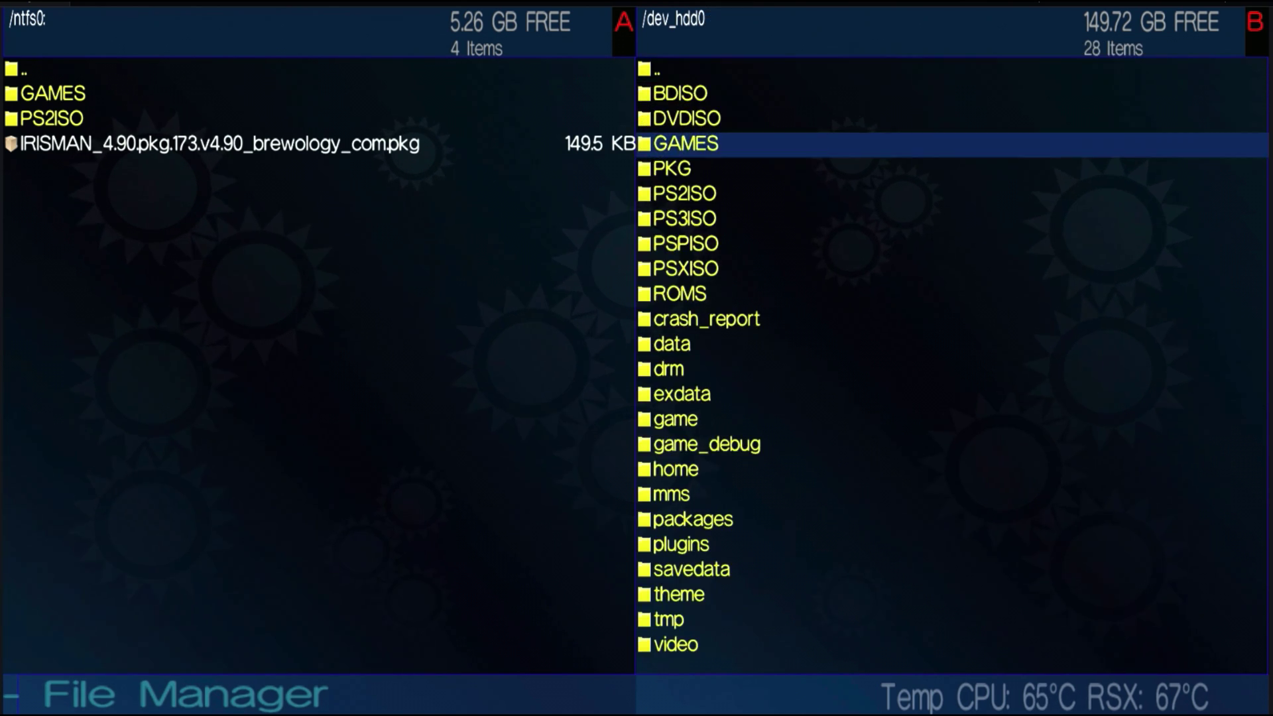
# Step: Check the GAMES folder on dev_hdd0 again and return to the drive's folder list
pyautogui.press('Return')
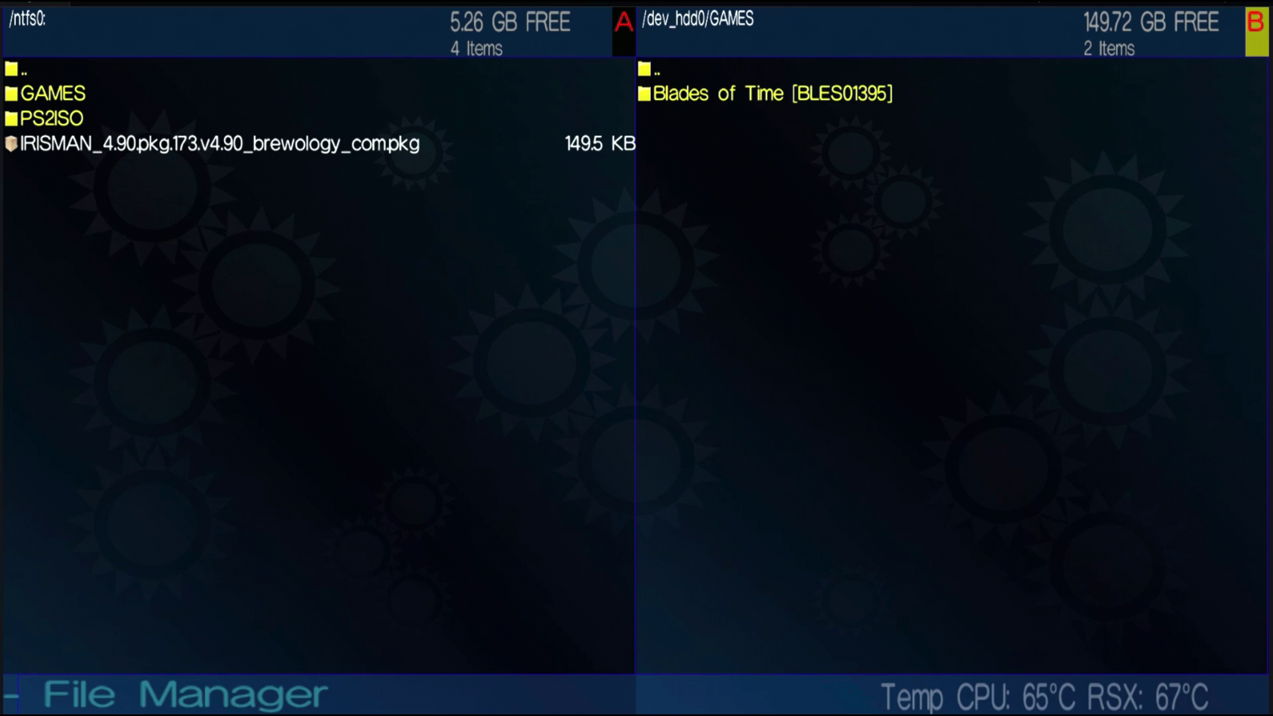
pyautogui.press('Down')
pyautogui.press('Up')
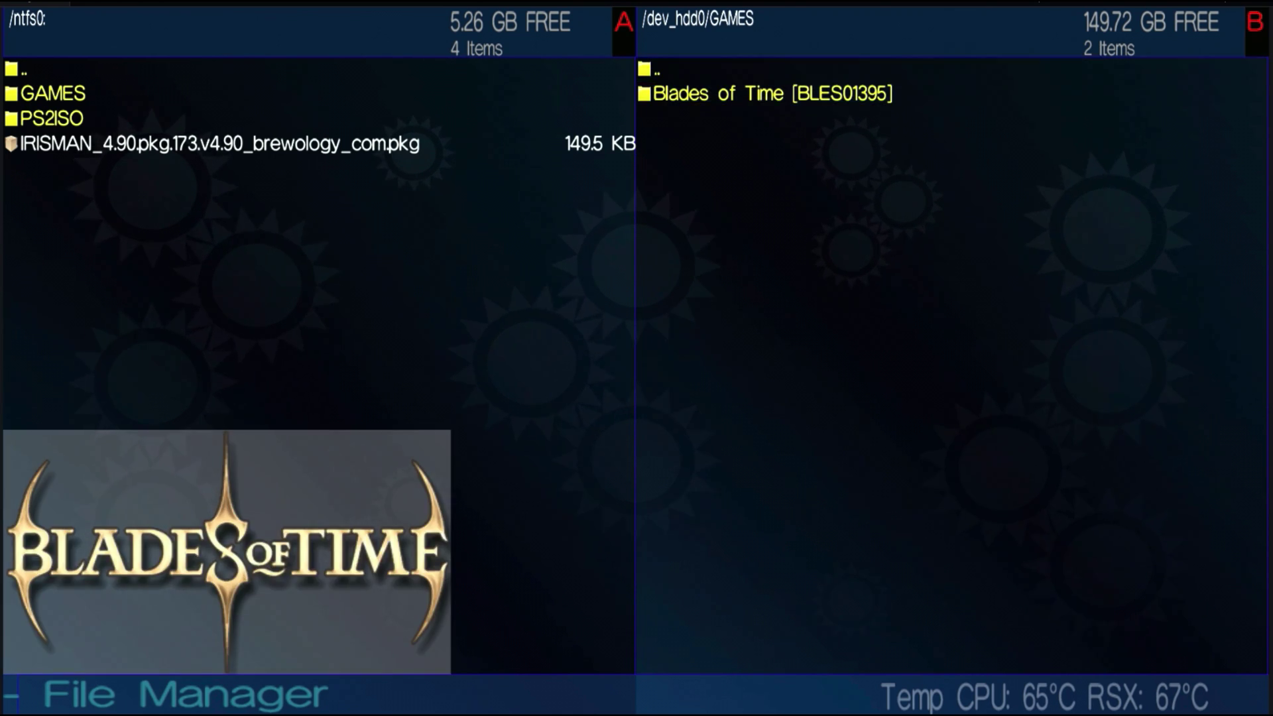
pyautogui.press('Return')
# Step: Open the PS2ISO folder on dev_hdd0 in pane B
pyautogui.press('Down')
pyautogui.press('Down')
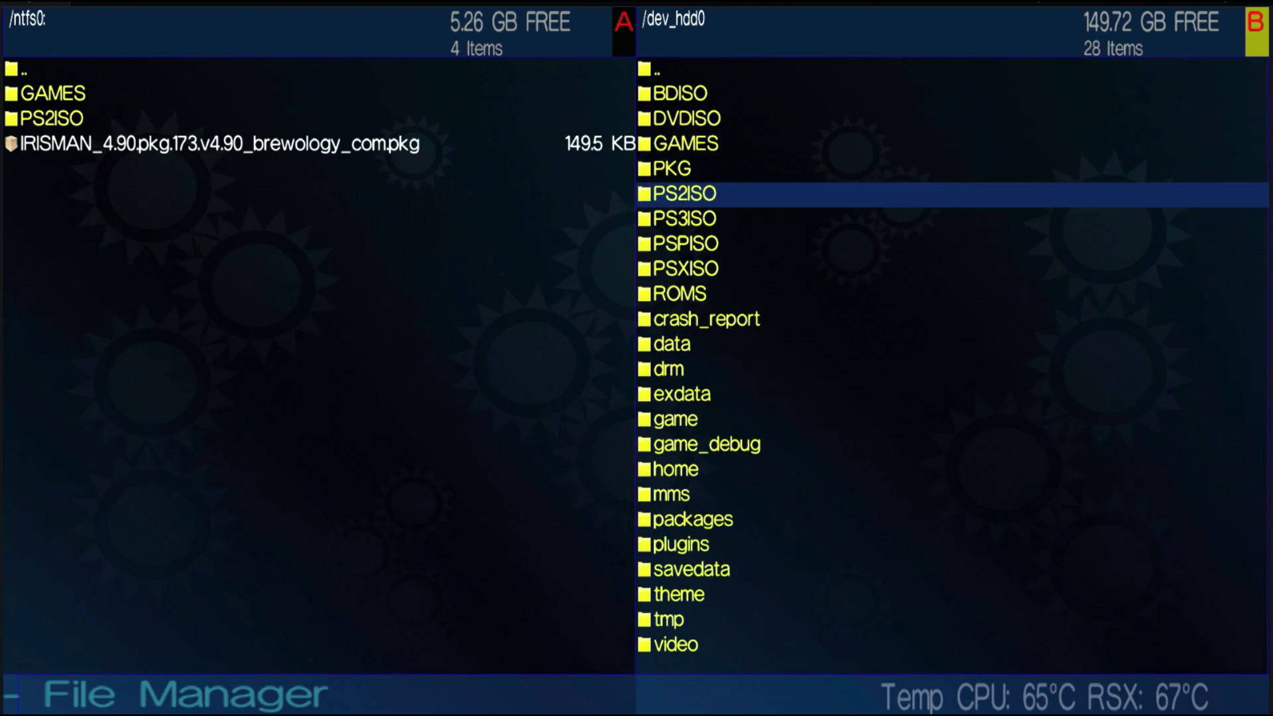
pyautogui.press('Return')
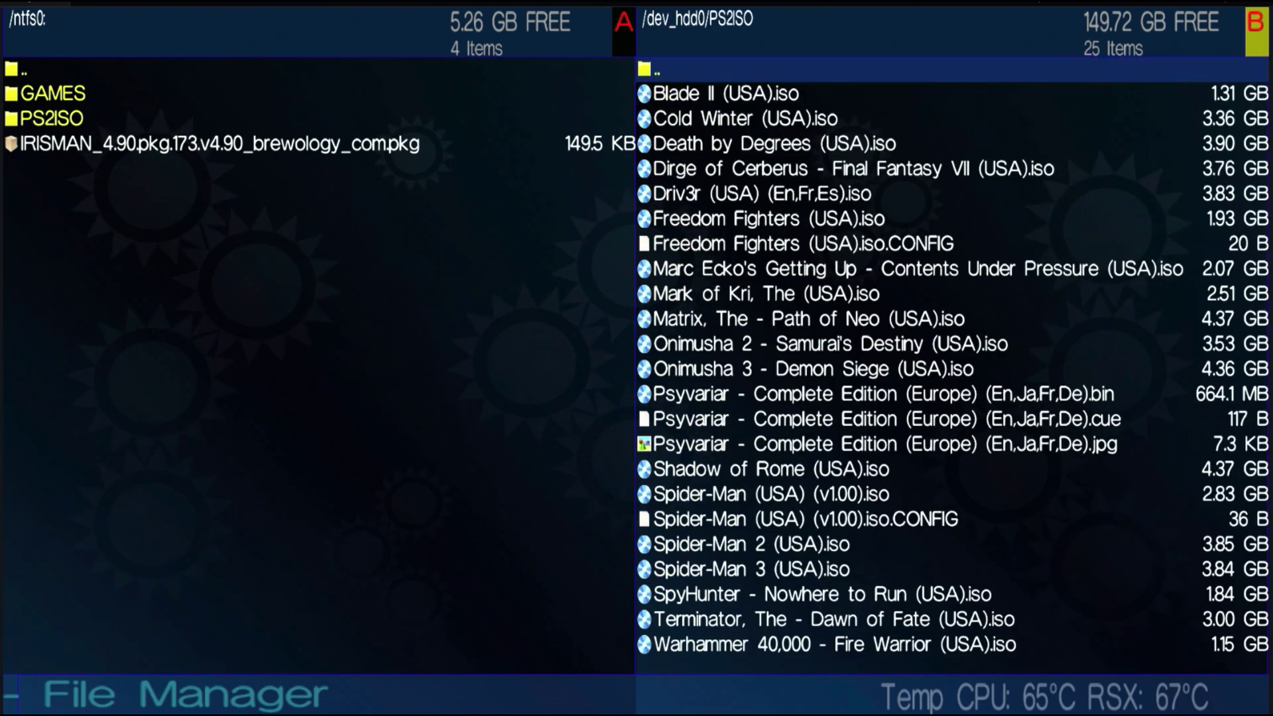
pyautogui.press('Return')
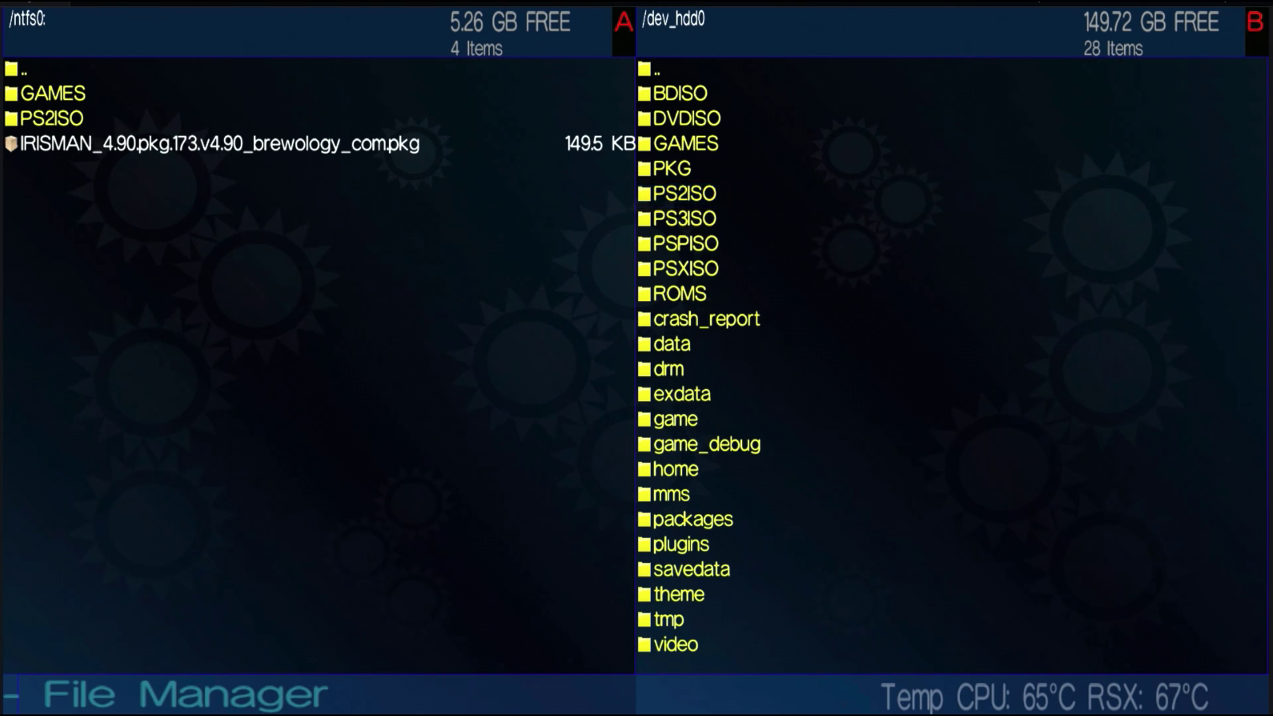
pyautogui.press('Return')
# Step: Mark the IRISMAN_4.90.pkg.173.v4.90_brewology_com.pkg file on the USB drive in pane A
pyautogui.press('Left')
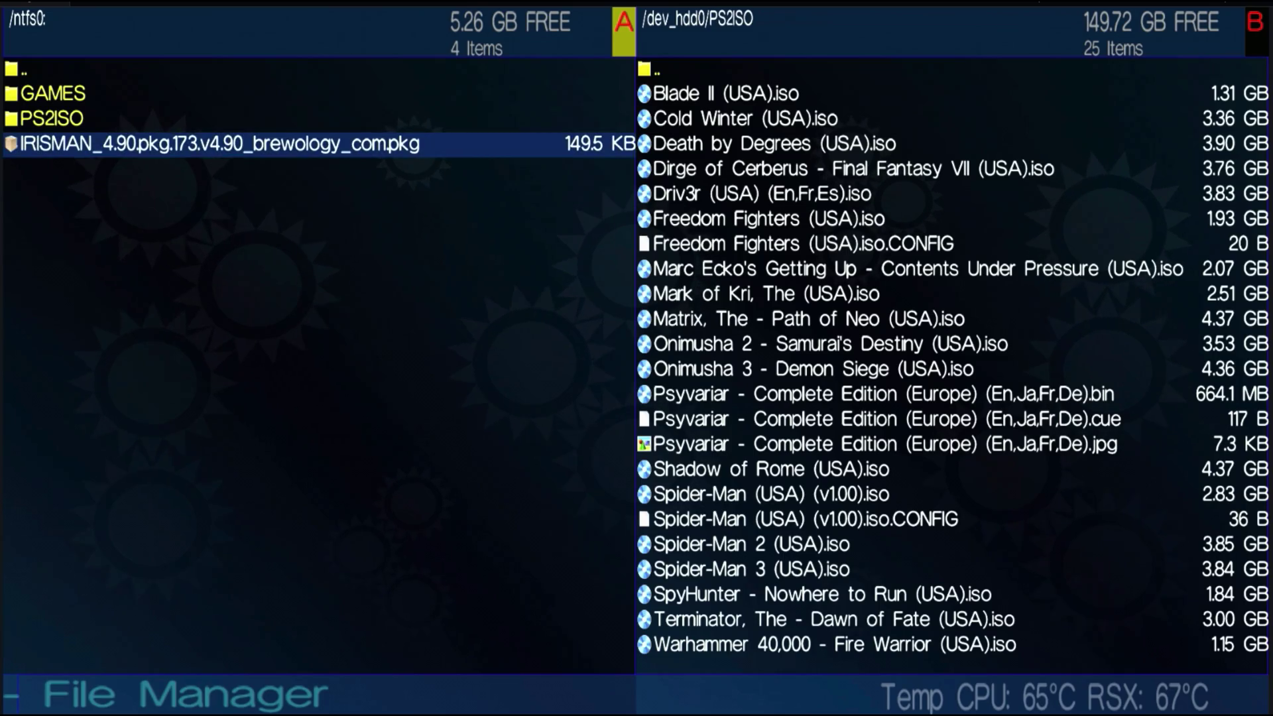
pyautogui.press('Up')
pyautogui.press('Down')
pyautogui.press('space')
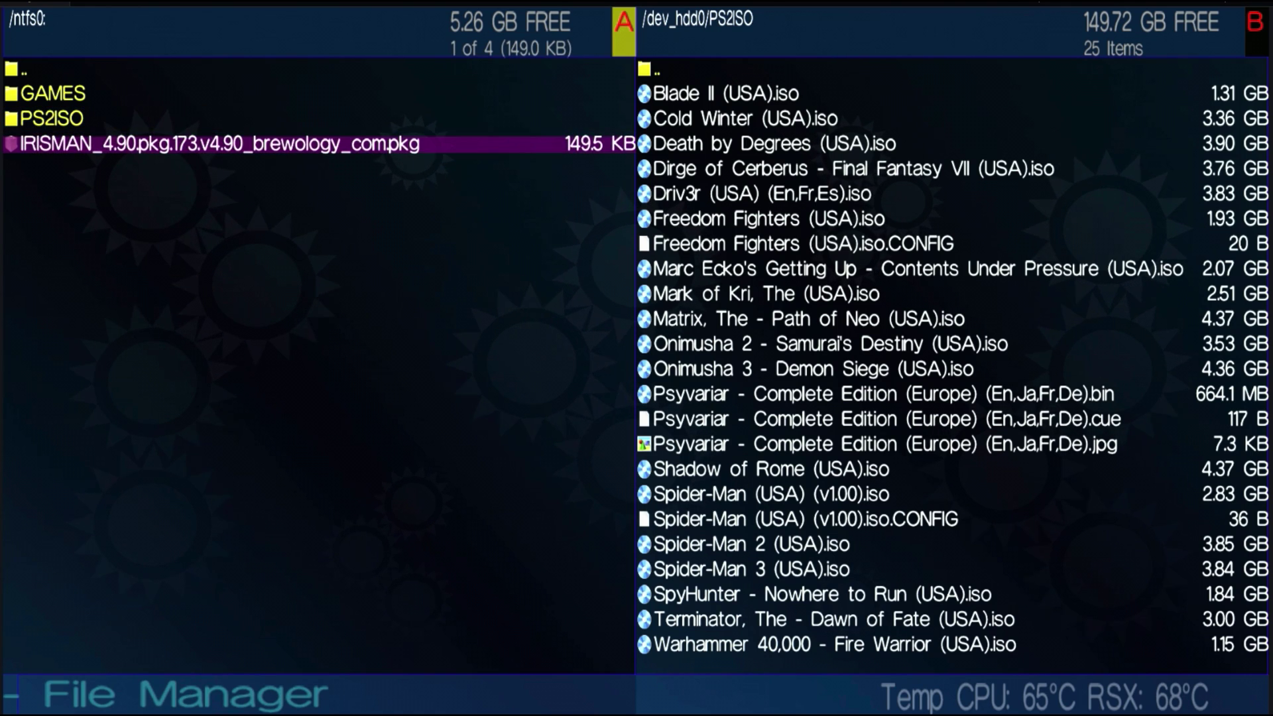
# Step: Examine the file operations offered for the marked IRISMAN package, going to Copy, and close them
pyautogui.press('Menu')
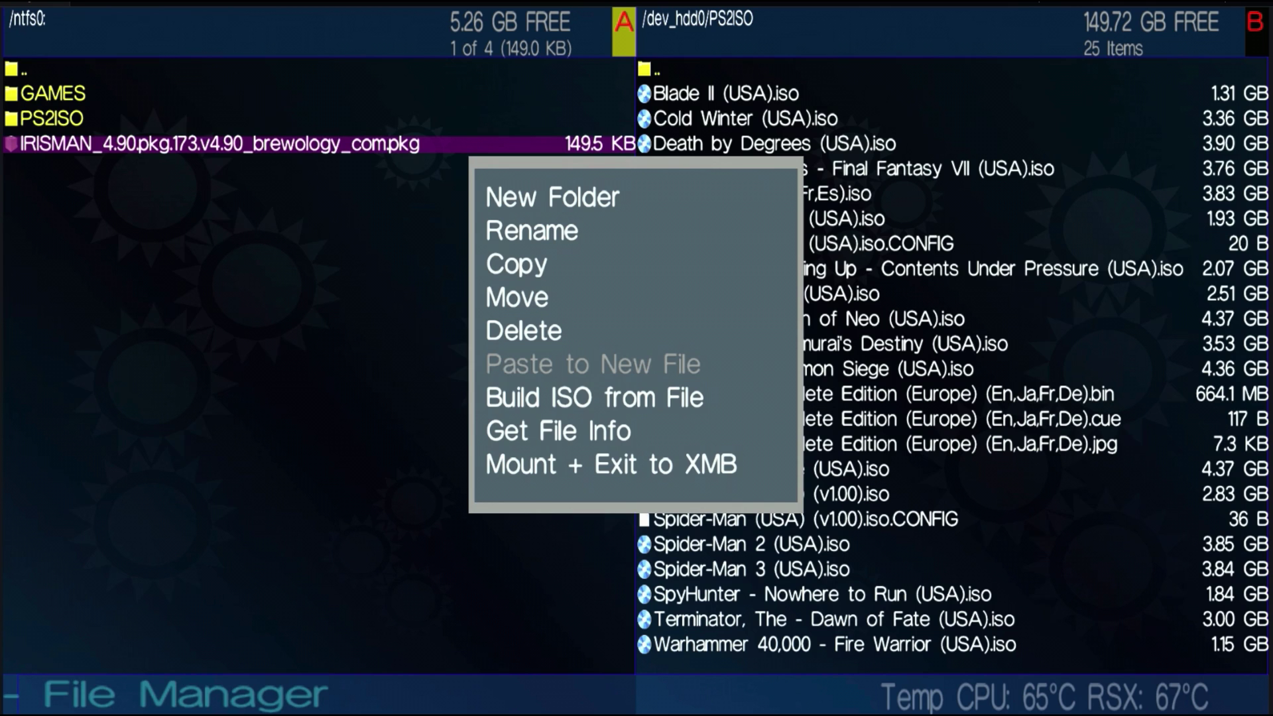
pyautogui.press('Escape')
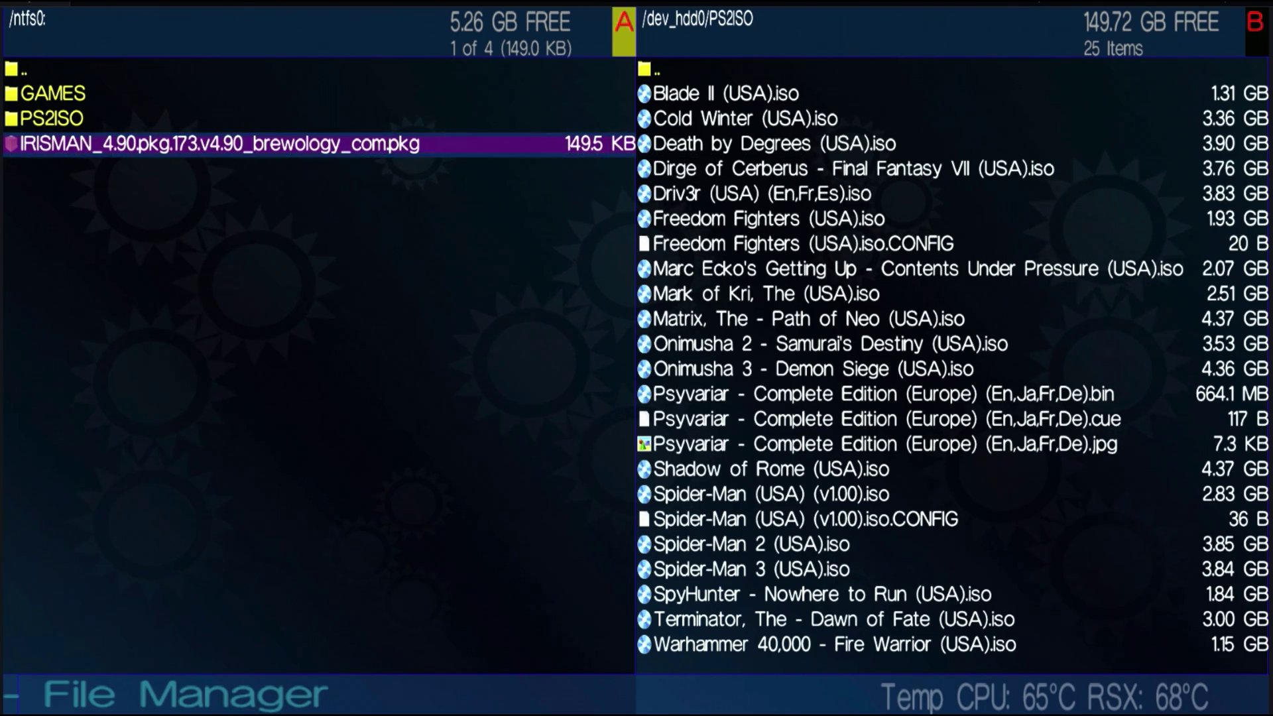
pyautogui.press('Return')
pyautogui.press('Down')
pyautogui.press('Down')
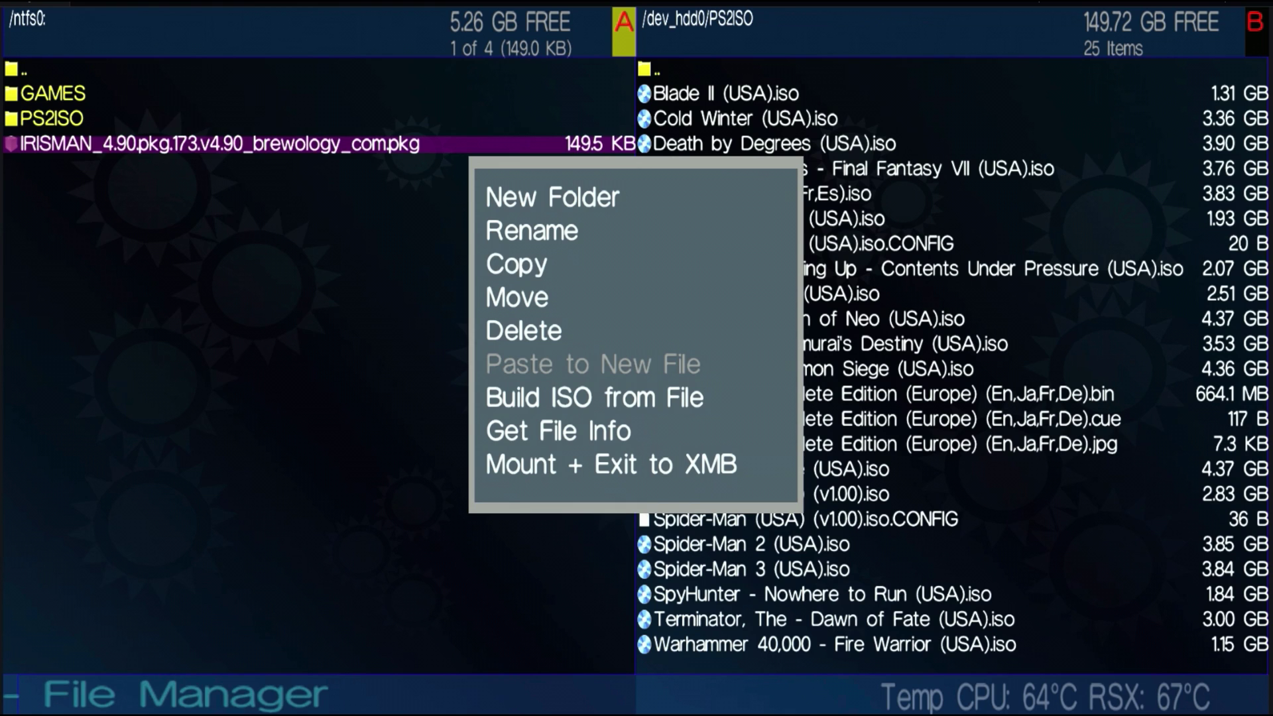
pyautogui.press('Up')
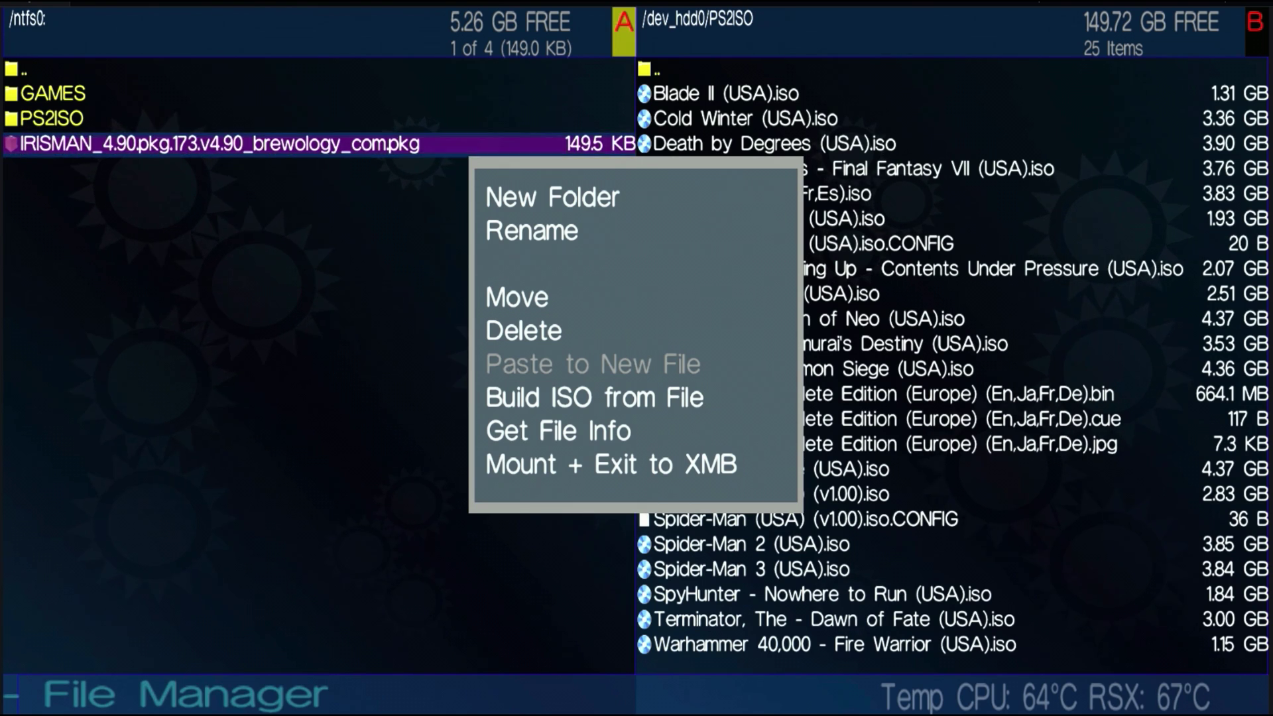
pyautogui.press('Return')
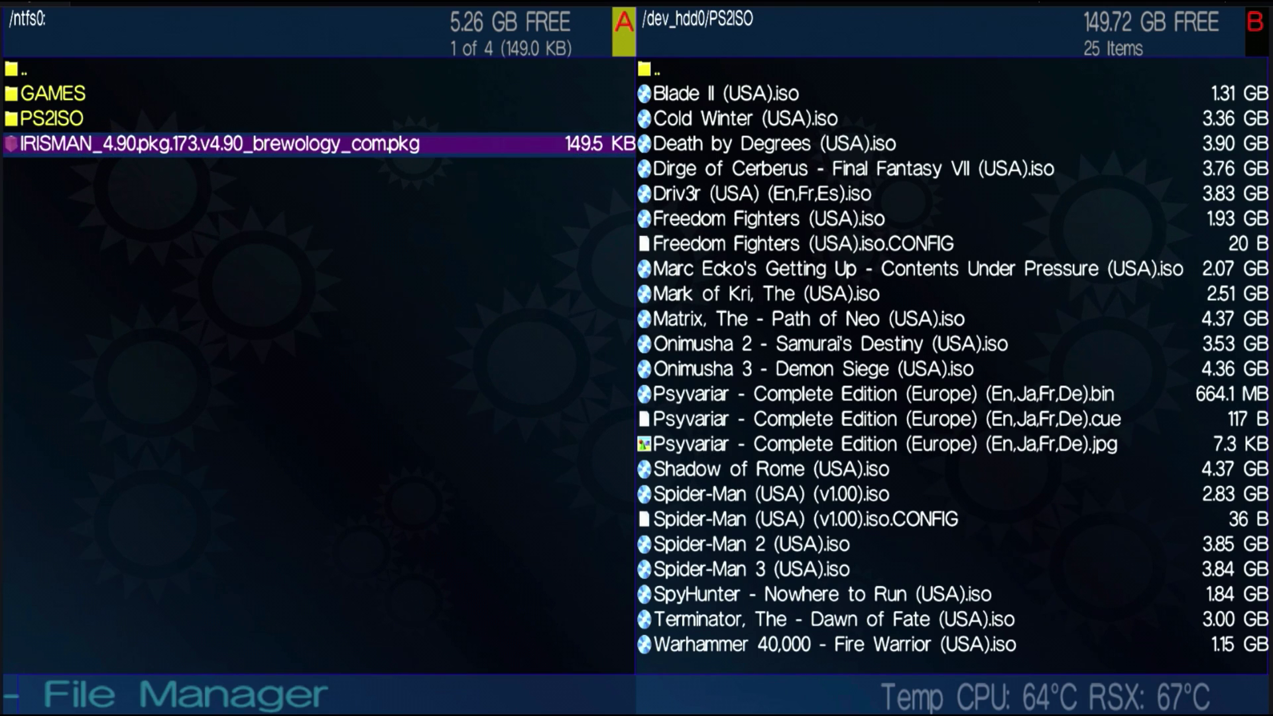
# Step: Return pane A to the root level, exit the File Manager and quit IRISMAN to the XMB
pyautogui.press('BackSpace')
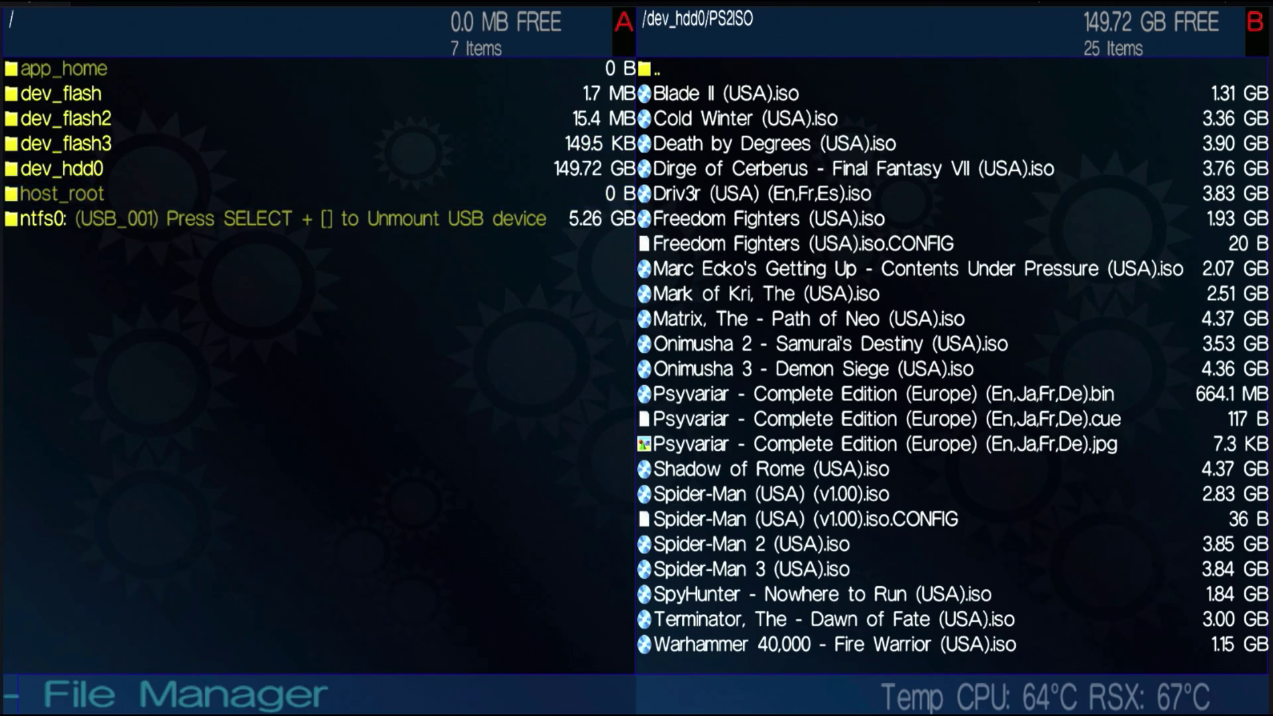
pyautogui.press('Escape')
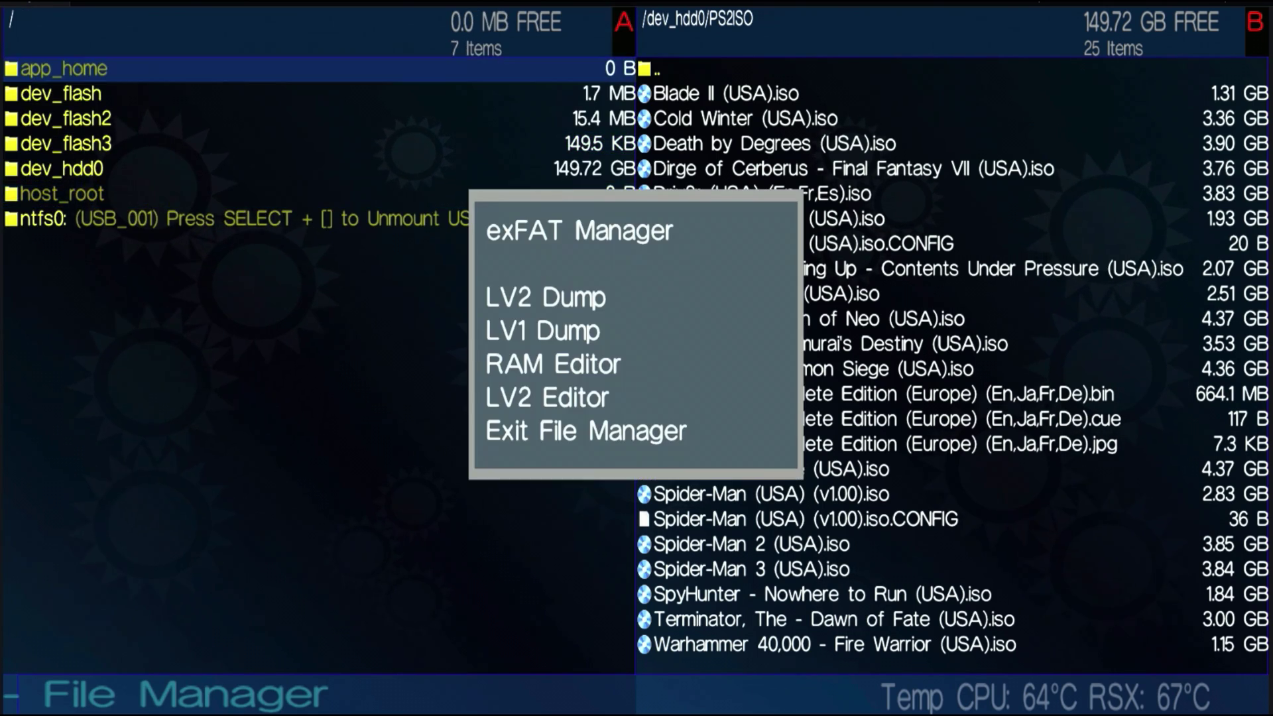
pyautogui.press('Down')
pyautogui.press('Down')
pyautogui.press('Down')
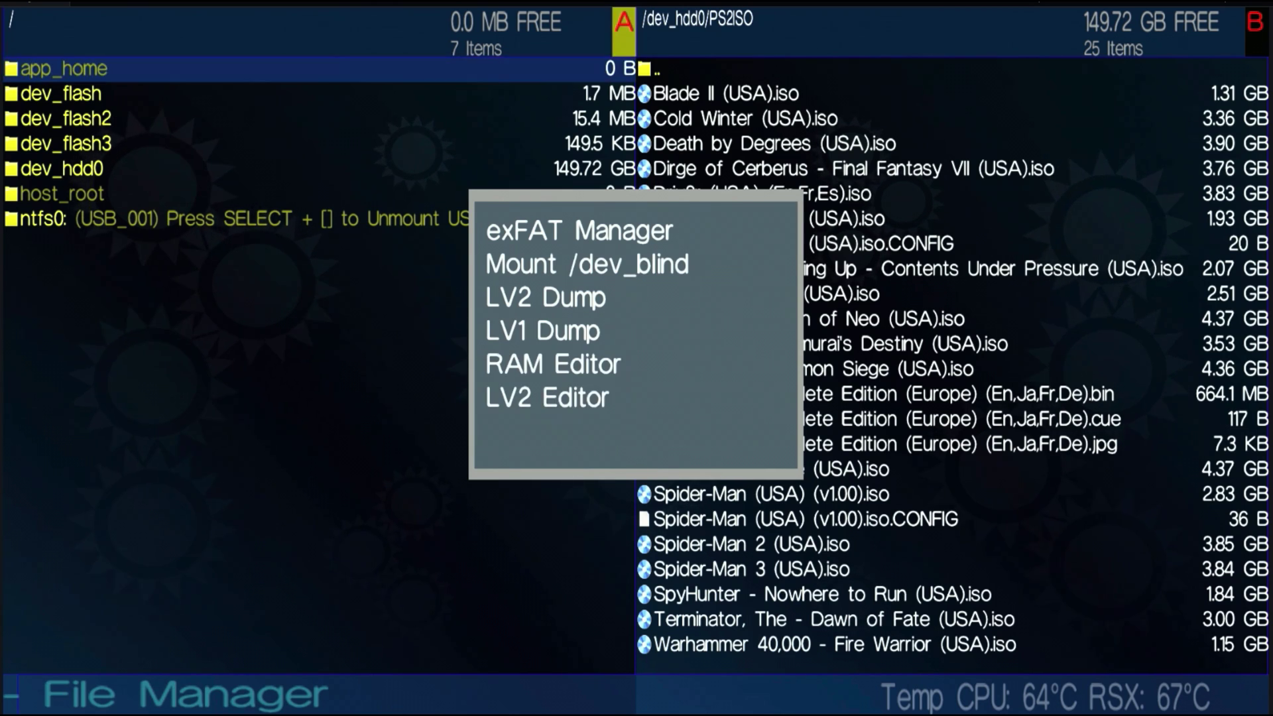
pyautogui.press('Return')
pyautogui.press('Escape')
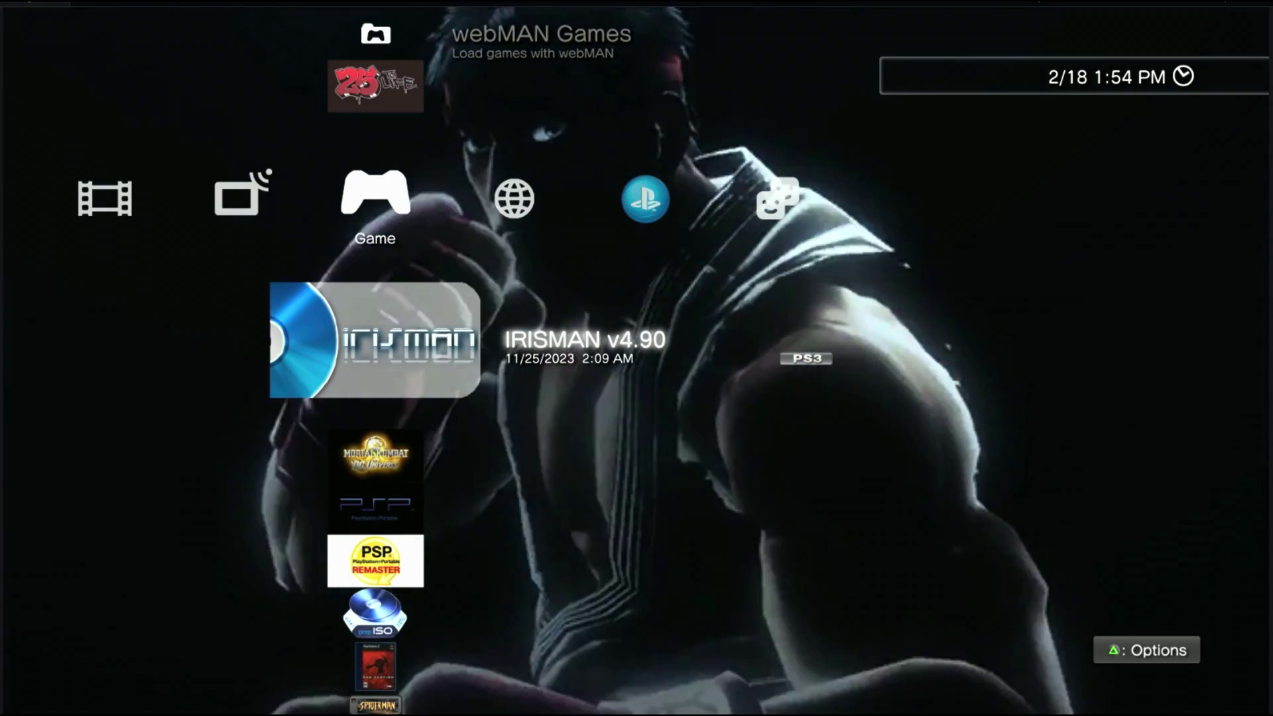